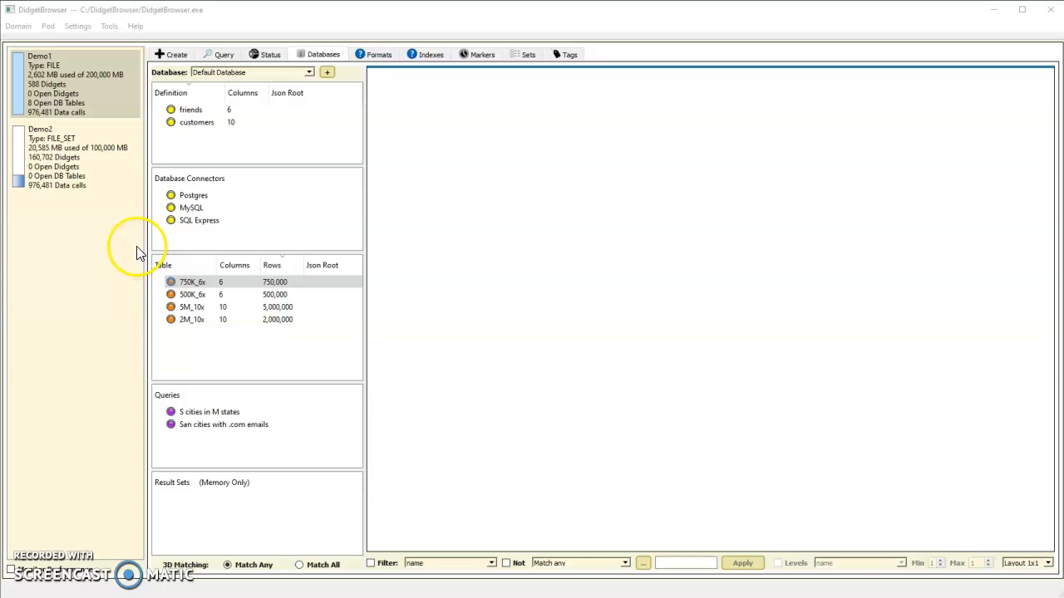
Step: Load all rows of the 750K_6x table and drill down to the rows whose state is TX
{"action": "left_click", "coordinate": [198, 283]}
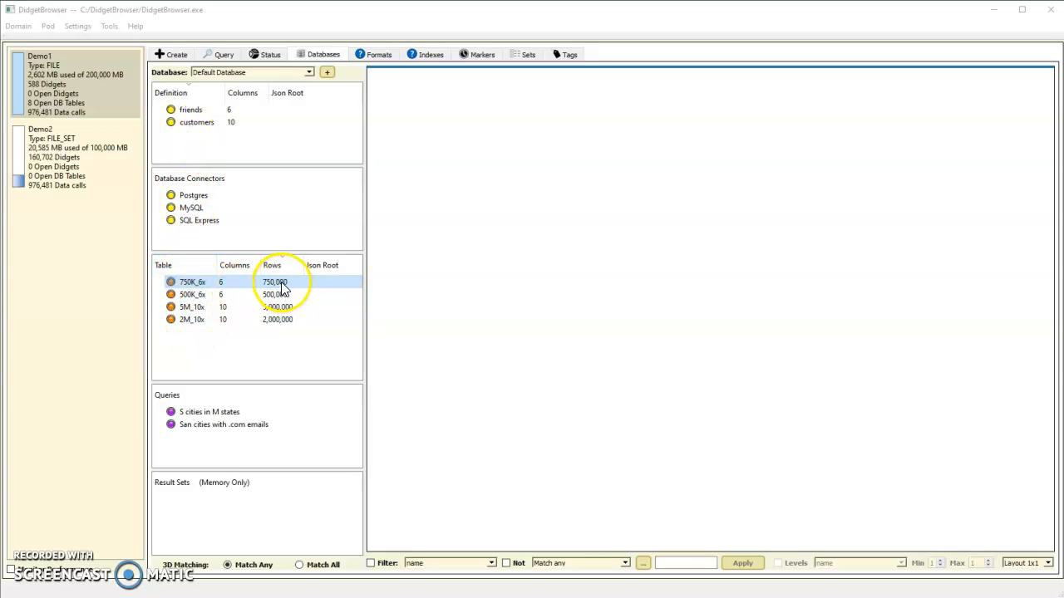
{"action": "double_click", "coordinate": [232, 285]}
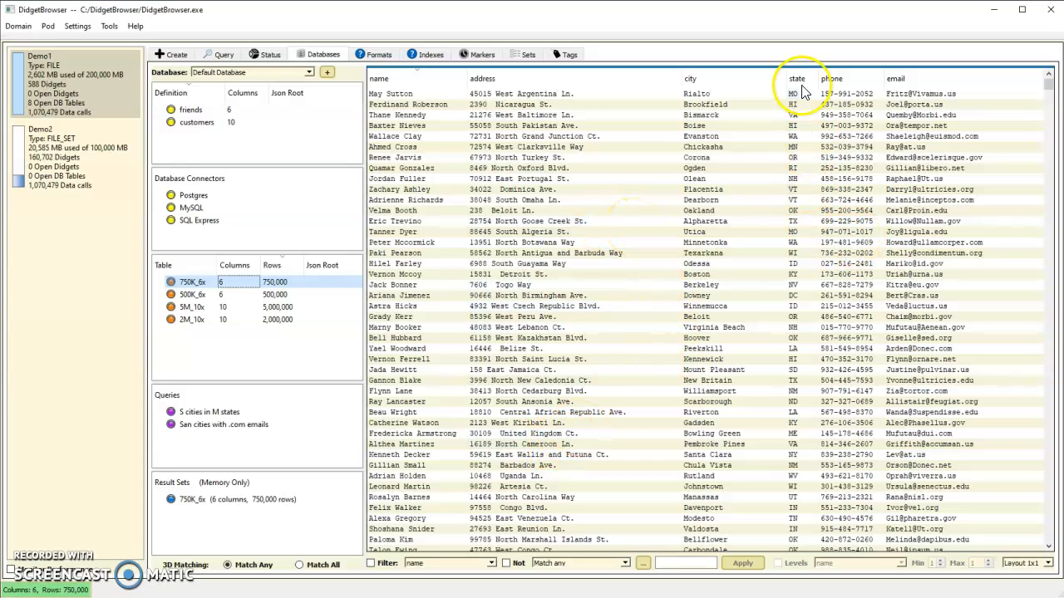
{"action": "double_click", "coordinate": [793, 222]}
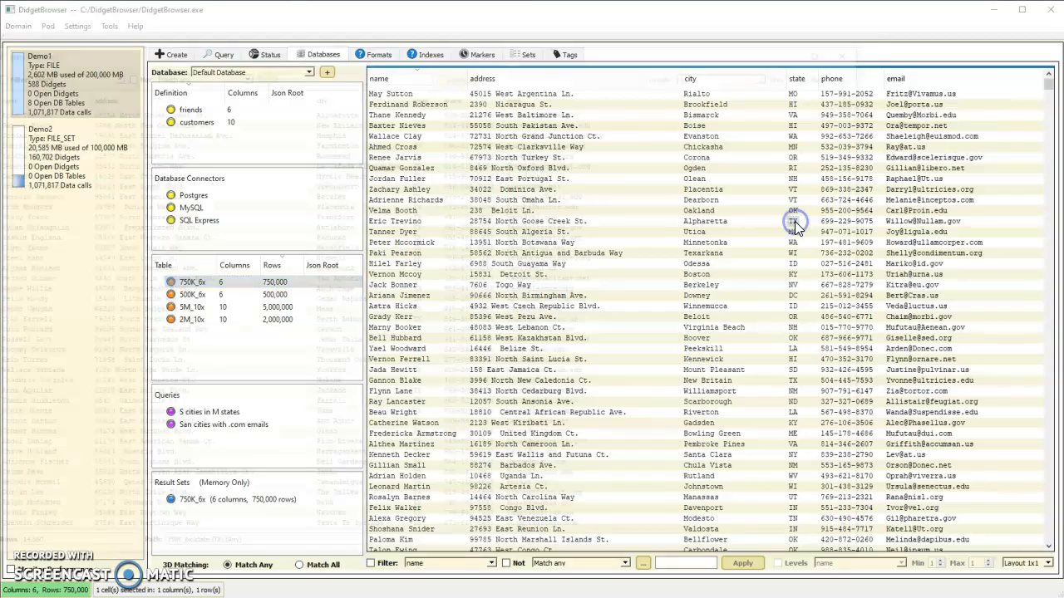
{"action": "left_click", "coordinate": [332, 61]}
{"action": "left_click_drag", "start_coordinate": [333, 48], "coordinate": [376, 46]}
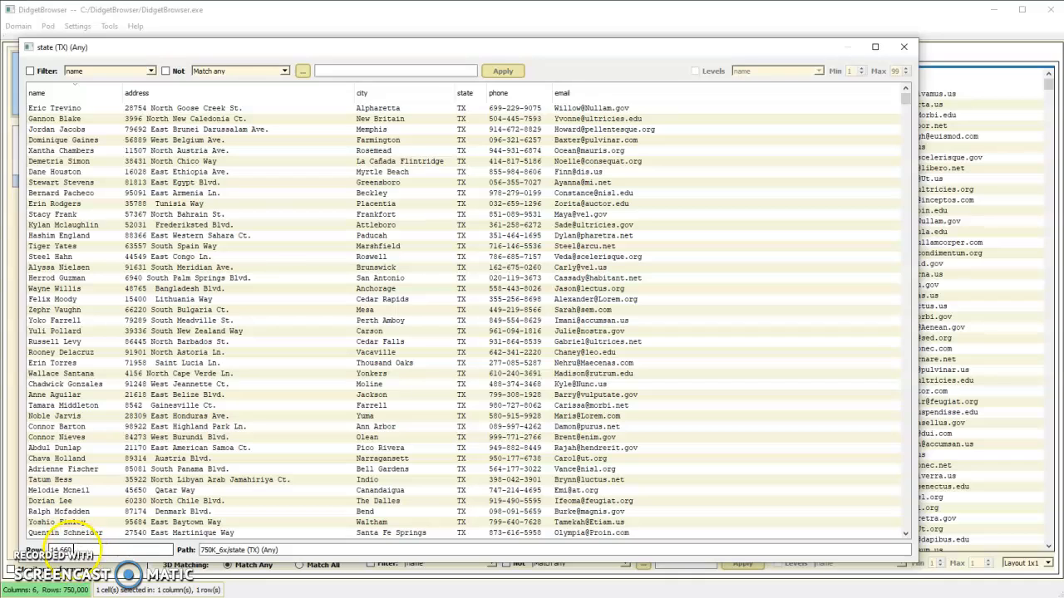
Step: Drill down from the TX rows to those with city San Antonio, and close both drill-down windows
{"action": "left_click", "coordinate": [394, 281]}
{"action": "double_click", "coordinate": [394, 281]}
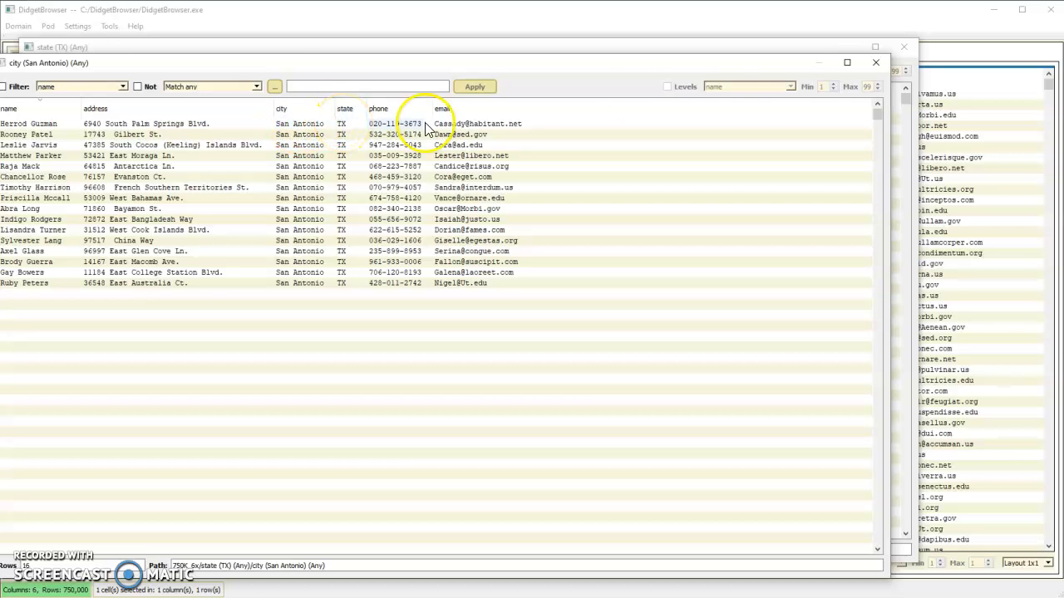
{"action": "left_click", "coordinate": [875, 62]}
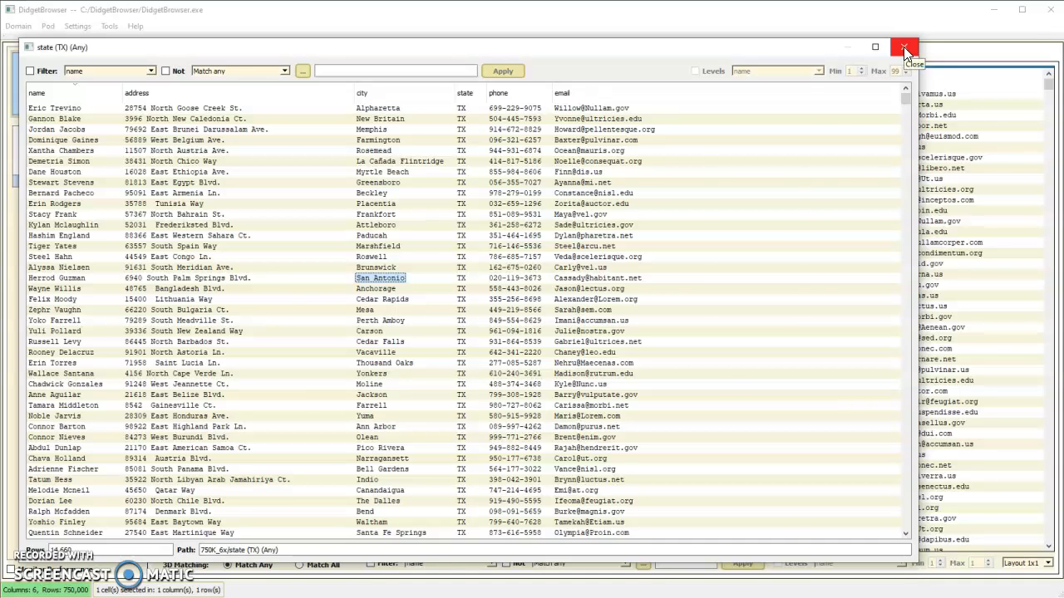
{"action": "left_click", "coordinate": [903, 46]}
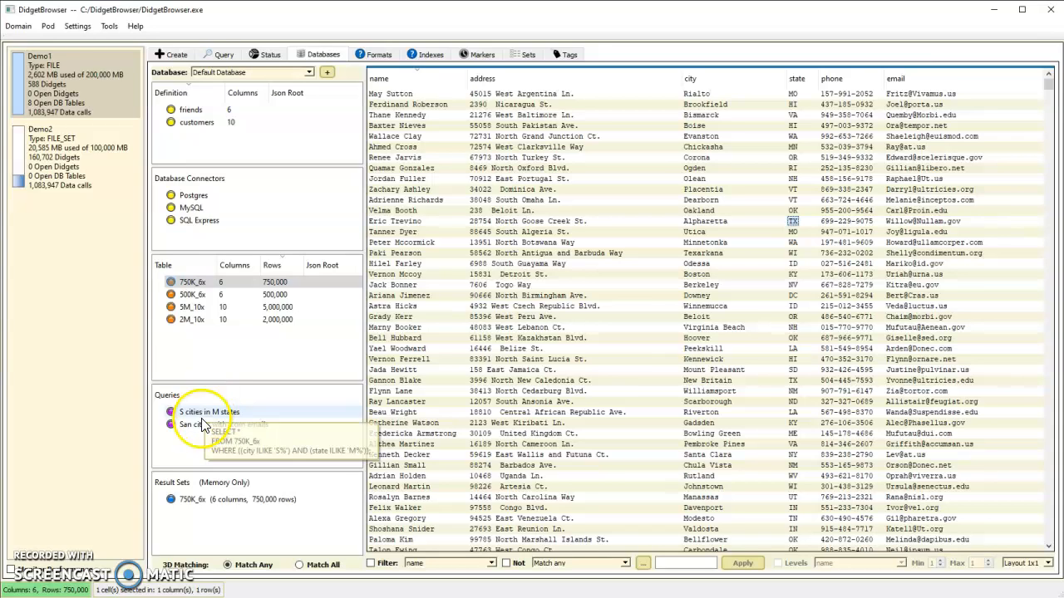
Step: Run the saved query "S cities in M states"
{"action": "mouse_move", "coordinate": [198, 418]}
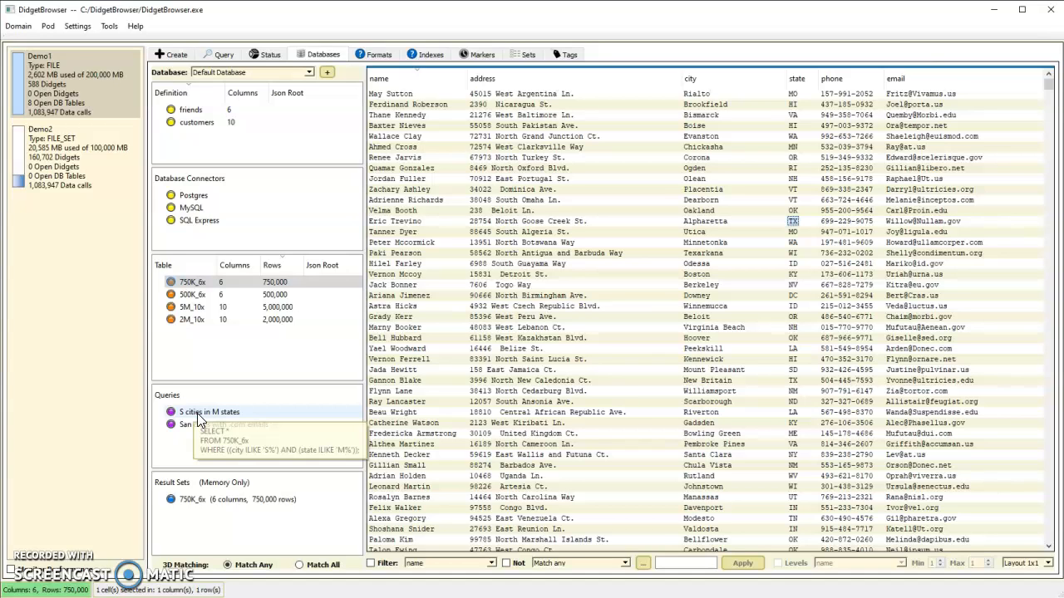
{"action": "left_click", "coordinate": [197, 413]}
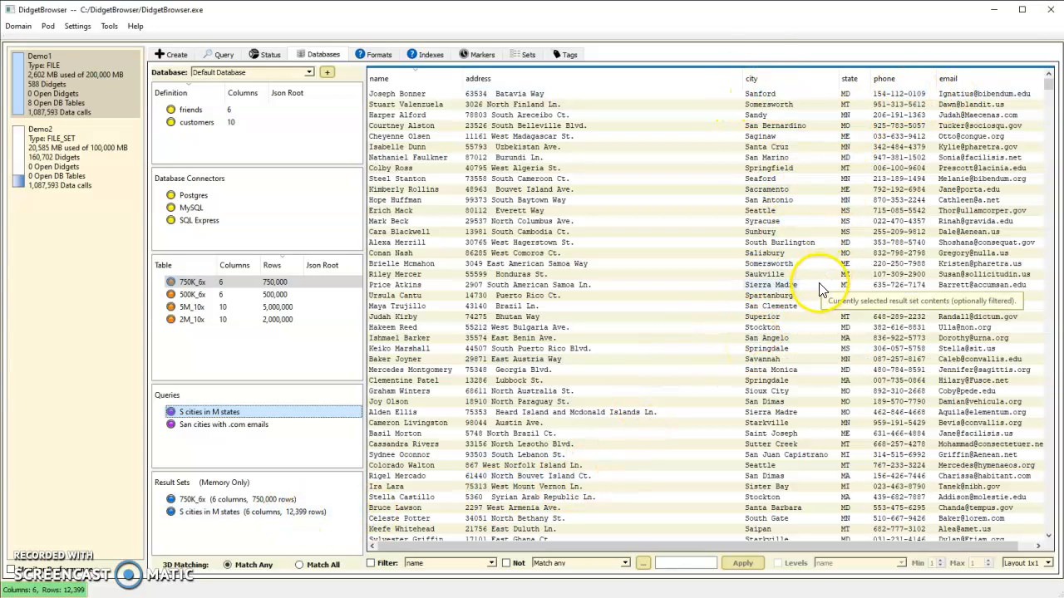
Step: Start a new query on the 750K_6x table and name it "J names with gov emails"
{"action": "right_click", "coordinate": [207, 288]}
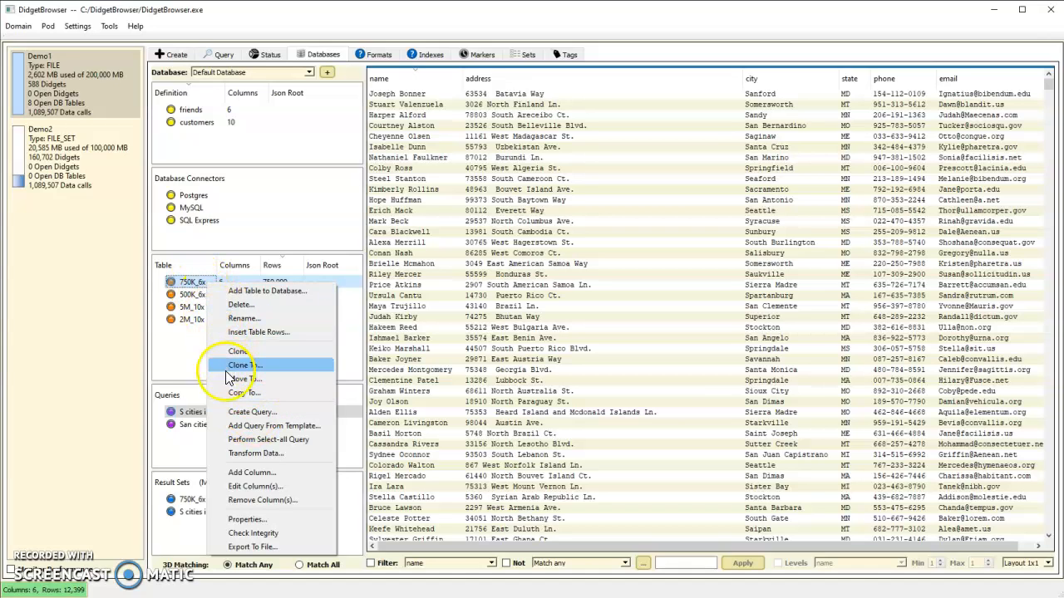
{"action": "left_click", "coordinate": [243, 412]}
{"action": "left_click", "coordinate": [354, 214]}
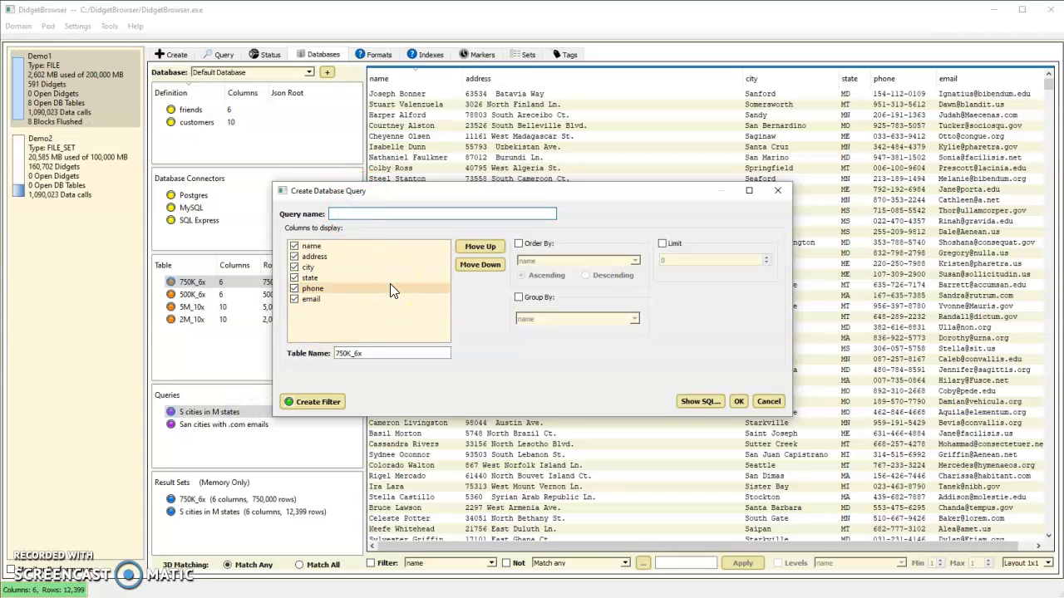
{"action": "type", "text": "J names with "}
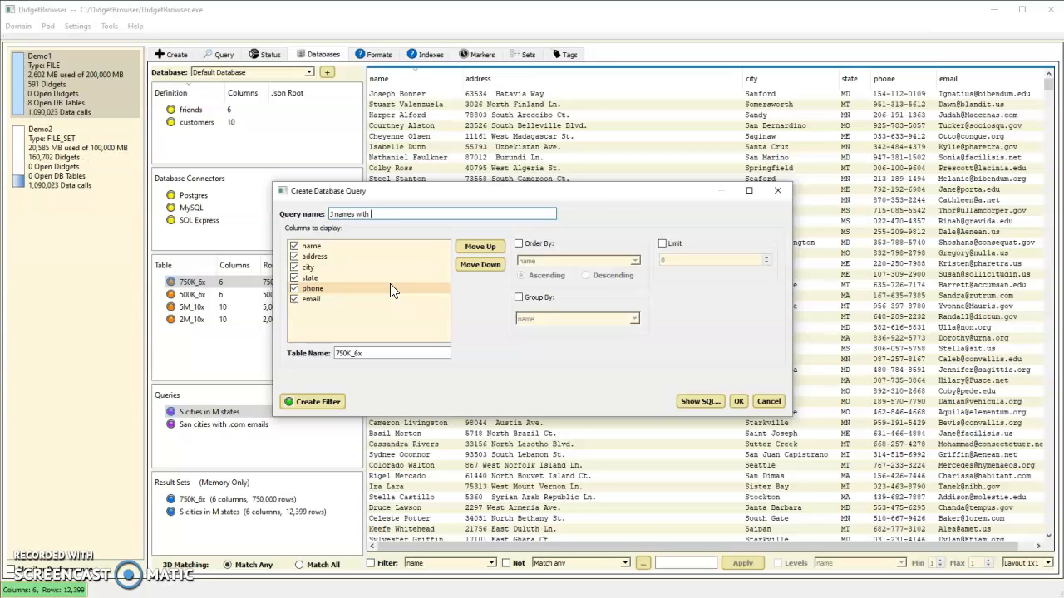
{"action": "type", "text": "gov emails"}
Step: Add a filter to the query that keeps rows whose name starts with J
{"action": "left_click", "coordinate": [323, 401]}
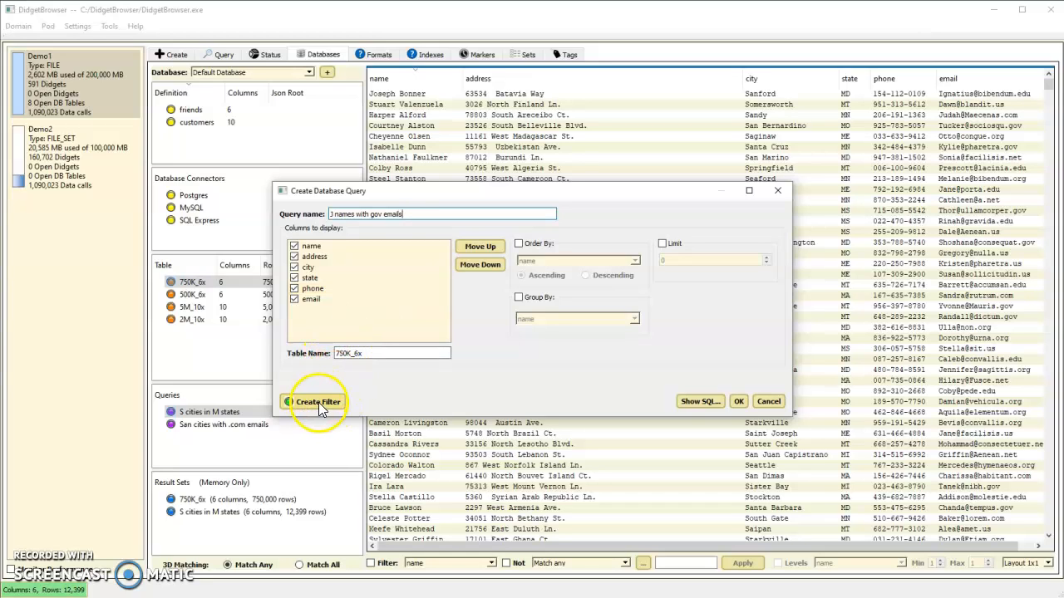
{"action": "left_click", "coordinate": [319, 402]}
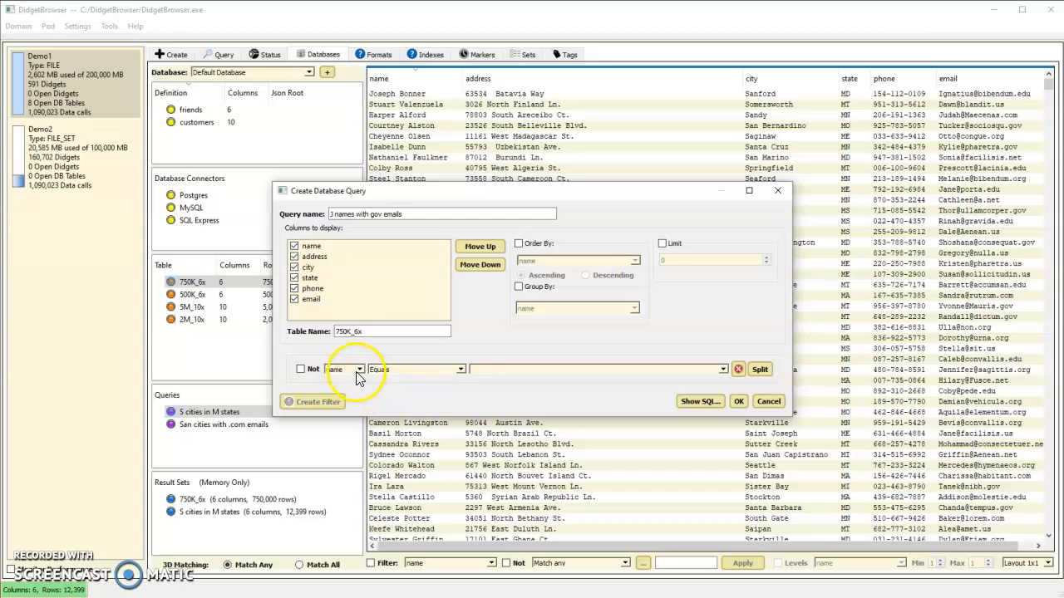
{"action": "left_click", "coordinate": [459, 369]}
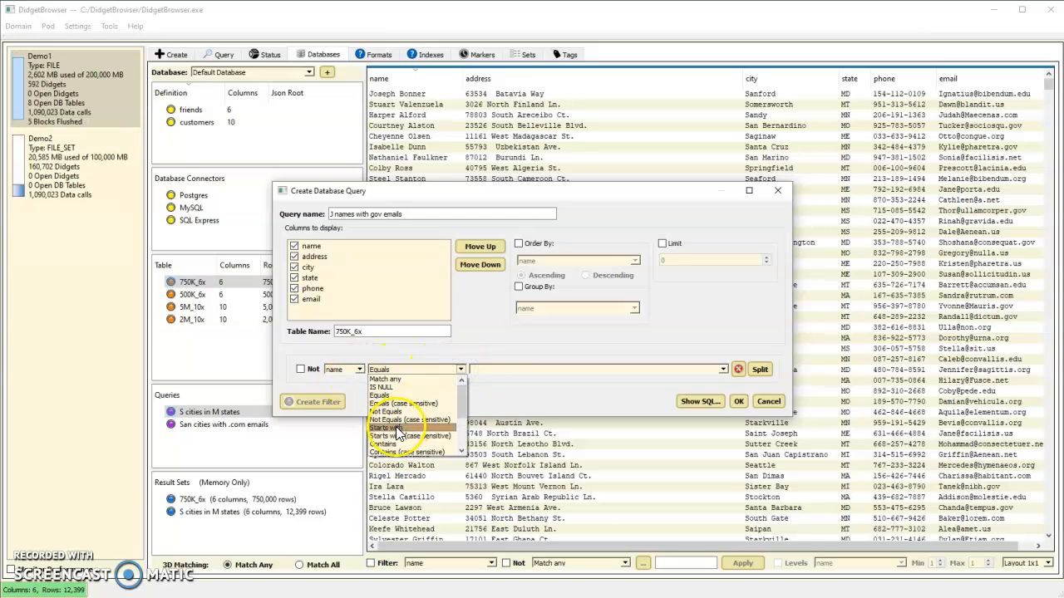
{"action": "left_click", "coordinate": [397, 429]}
{"action": "left_click", "coordinate": [472, 368]}
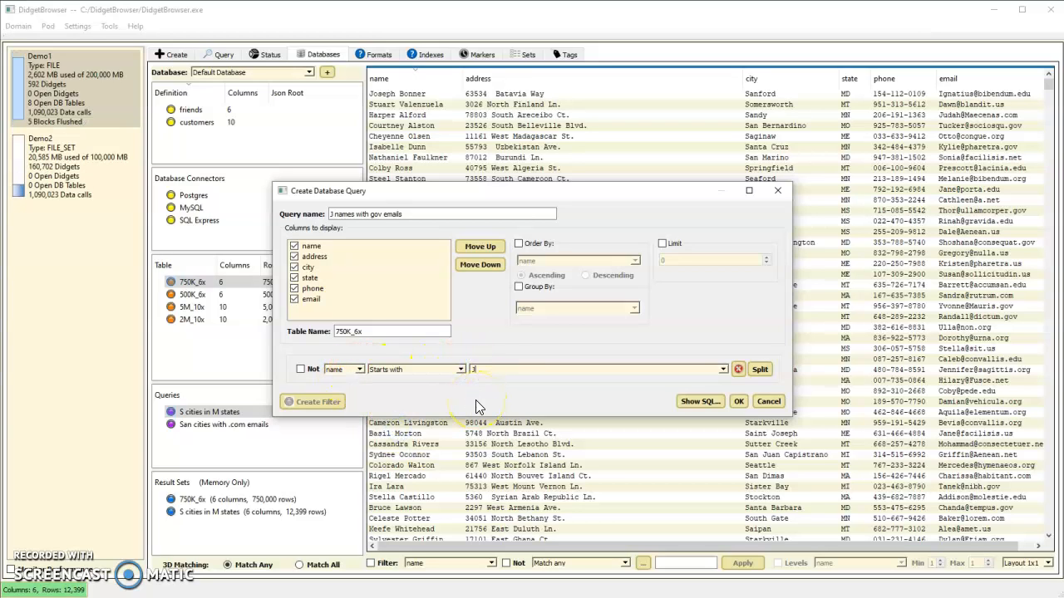
Step: Split the filter and add an AND condition that the email ends with gov
{"action": "left_click", "coordinate": [760, 370]}
{"action": "left_click", "coordinate": [307, 370]}
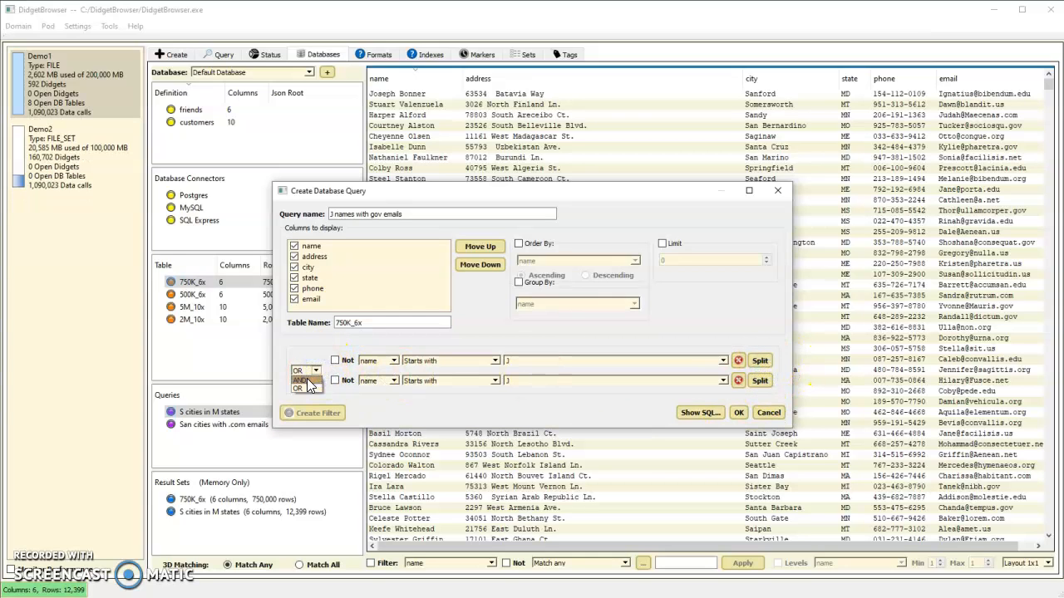
{"action": "left_click", "coordinate": [393, 381]}
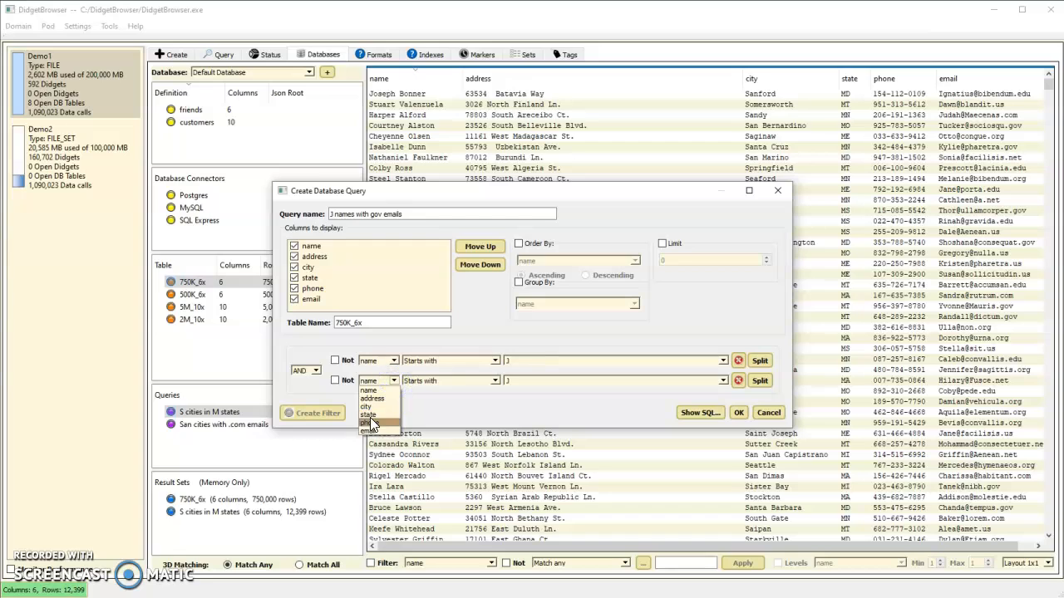
{"action": "left_click", "coordinate": [369, 432]}
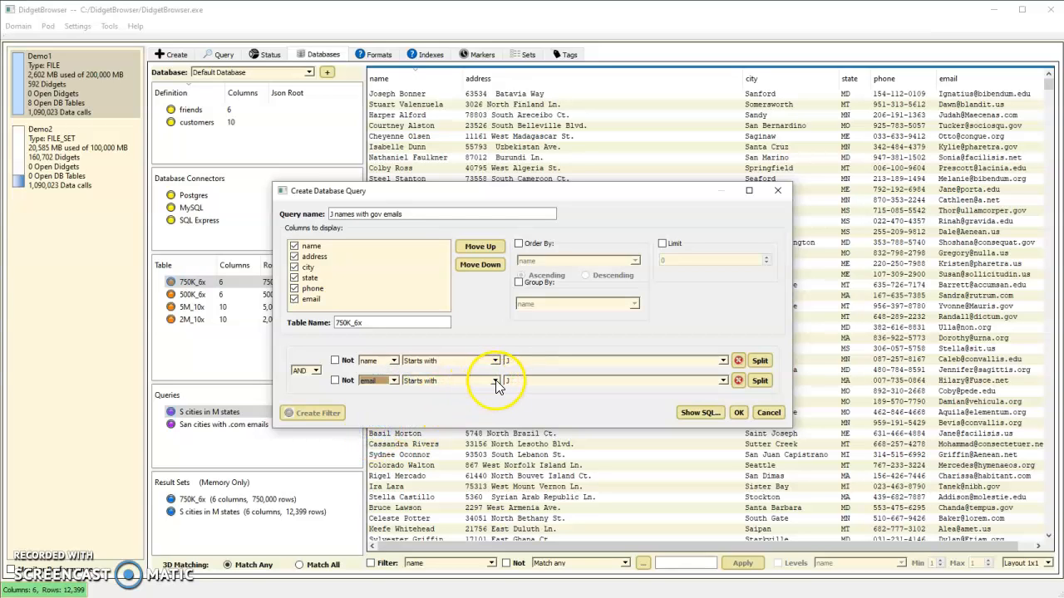
{"action": "left_click", "coordinate": [495, 380]}
{"action": "scroll", "coordinate": [449, 424], "scroll_direction": "down", "scroll_amount": 2}
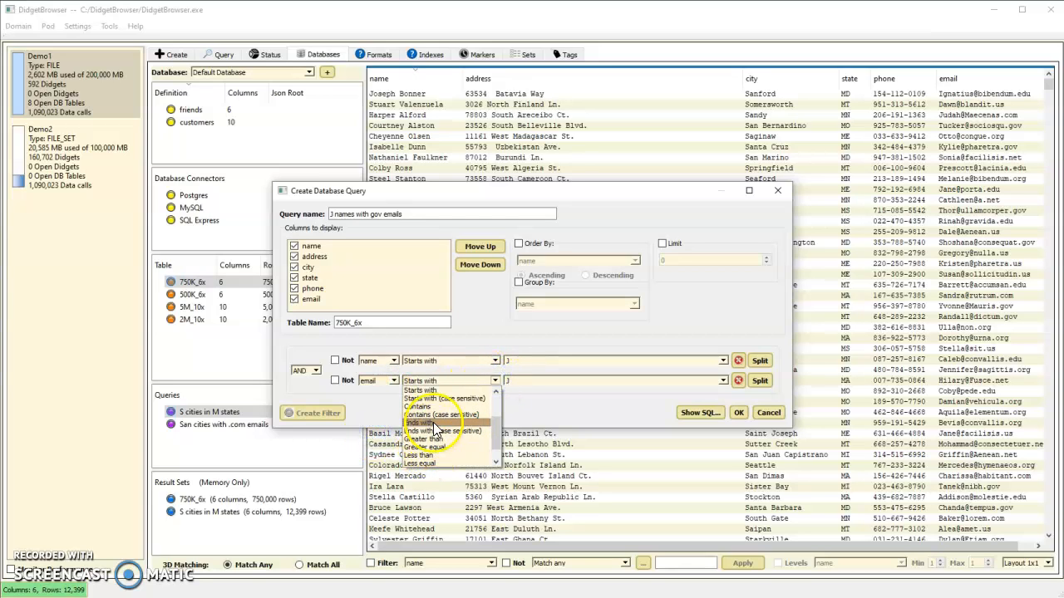
{"action": "left_click", "coordinate": [433, 422]}
{"action": "left_click_drag", "start_coordinate": [532, 381], "coordinate": [477, 380]}
{"action": "type", "text": "gov"}
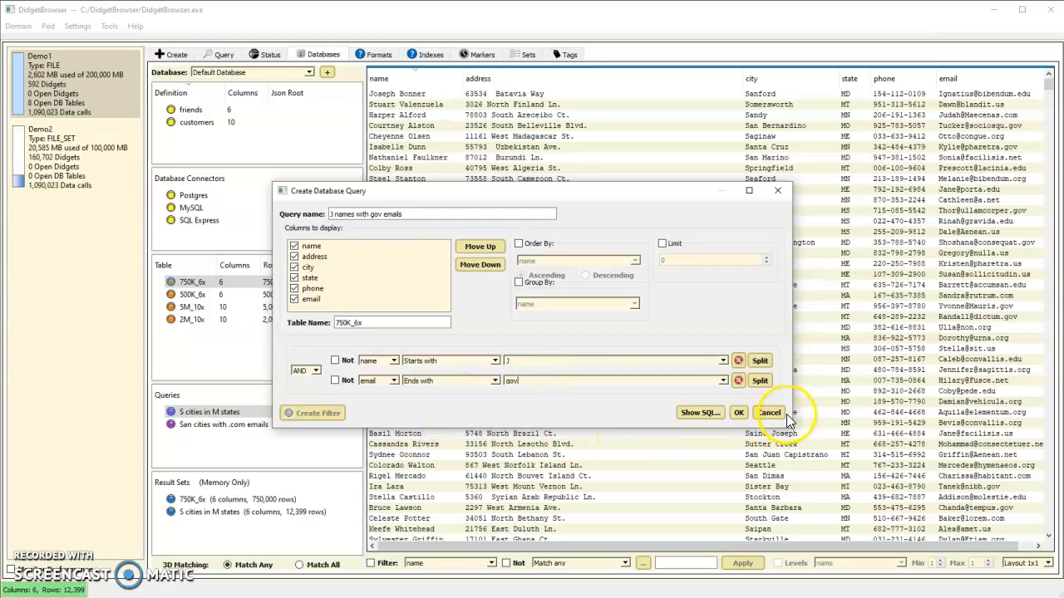
Step: Preview the SQL statement of the new query, and confirm the query to get its results
{"action": "left_click", "coordinate": [706, 413]}
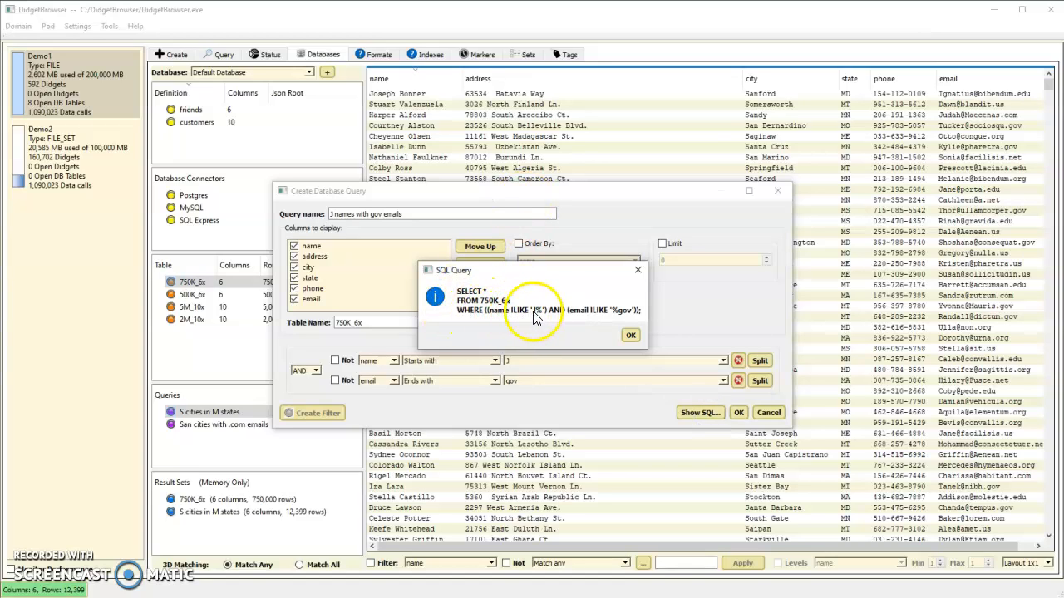
{"action": "left_click", "coordinate": [632, 335]}
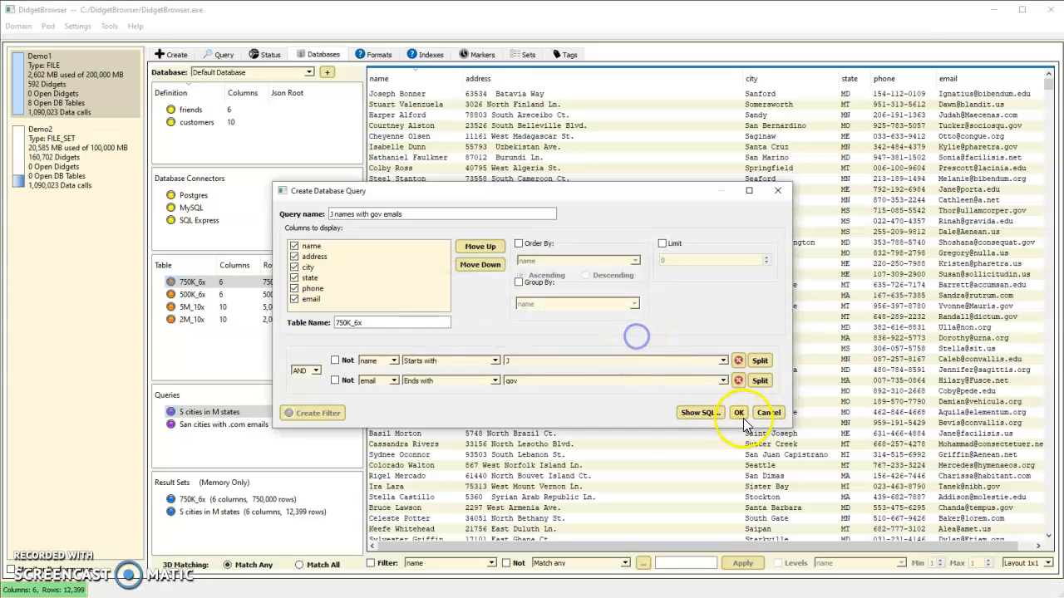
{"action": "left_click", "coordinate": [738, 413]}
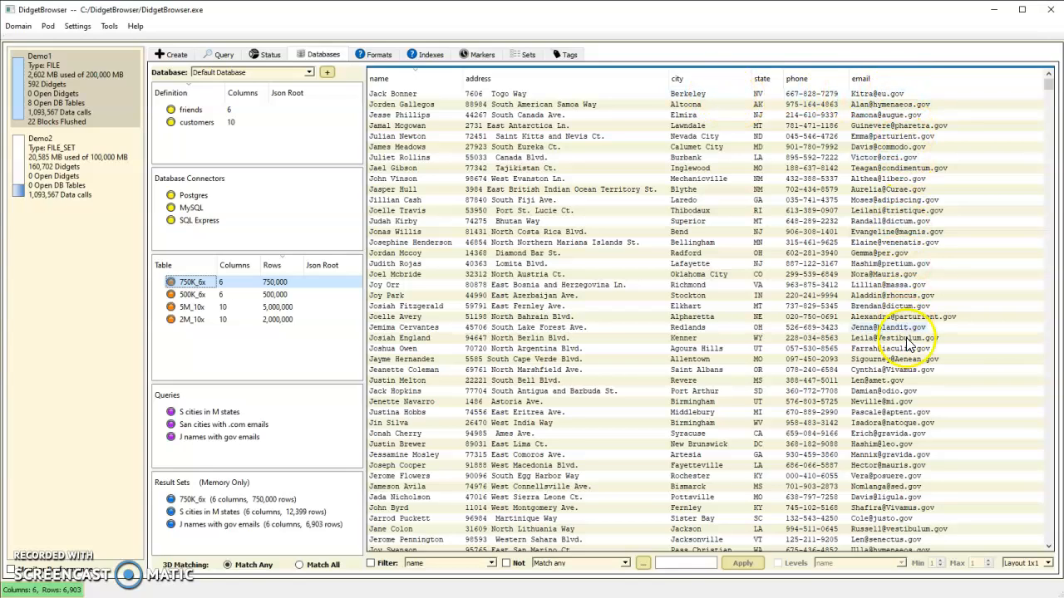
Step: Sort the query results by name in descending order
{"action": "left_click", "coordinate": [405, 76]}
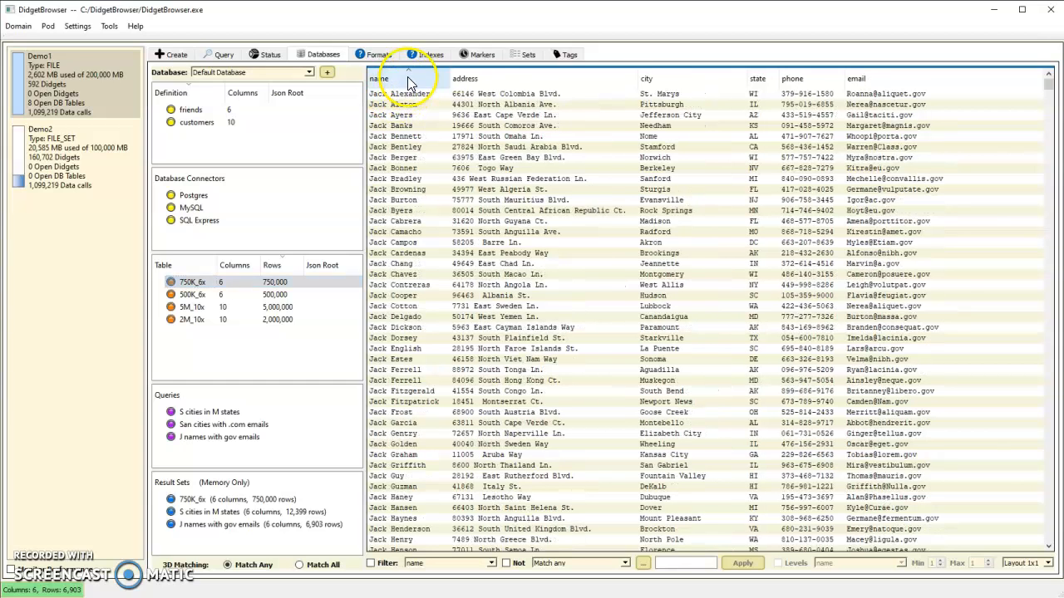
{"action": "left_click", "coordinate": [407, 78]}
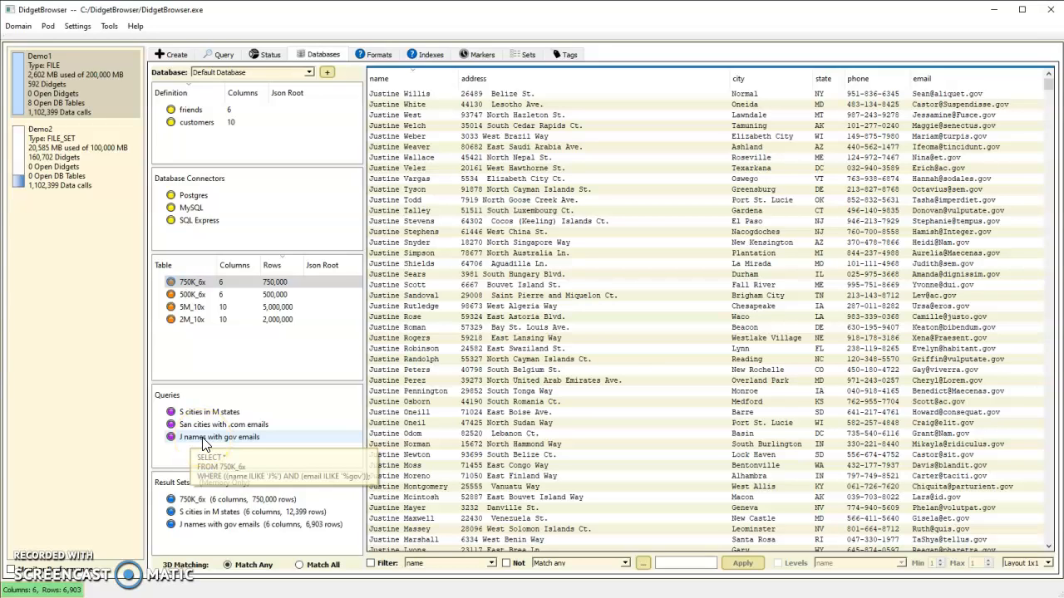
Step: Clone the "J names with gov emails" query under the name "J names with com emails"
{"action": "left_click", "coordinate": [204, 442]}
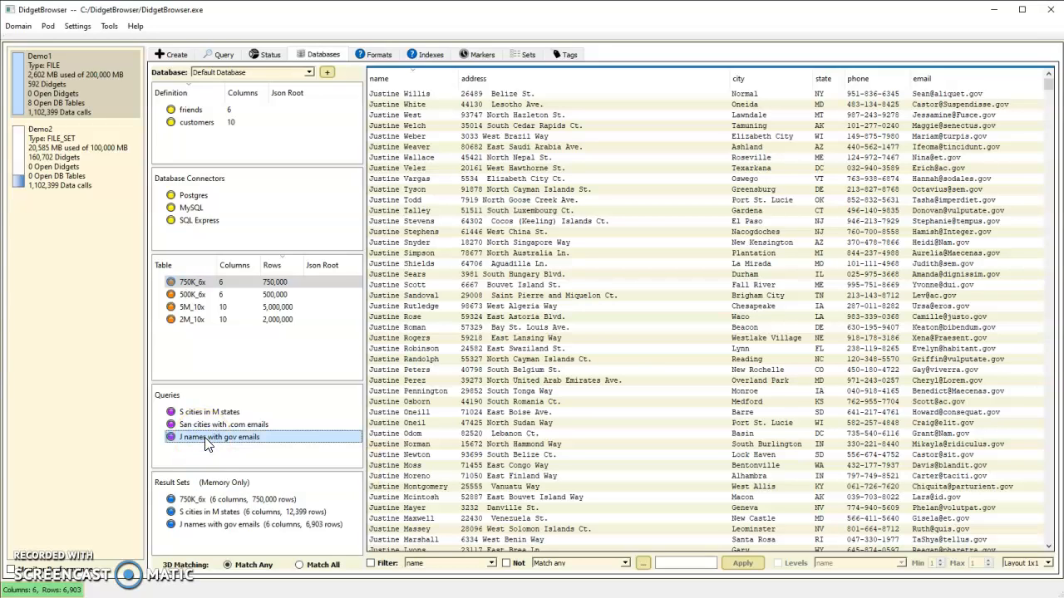
{"action": "right_click", "coordinate": [205, 442]}
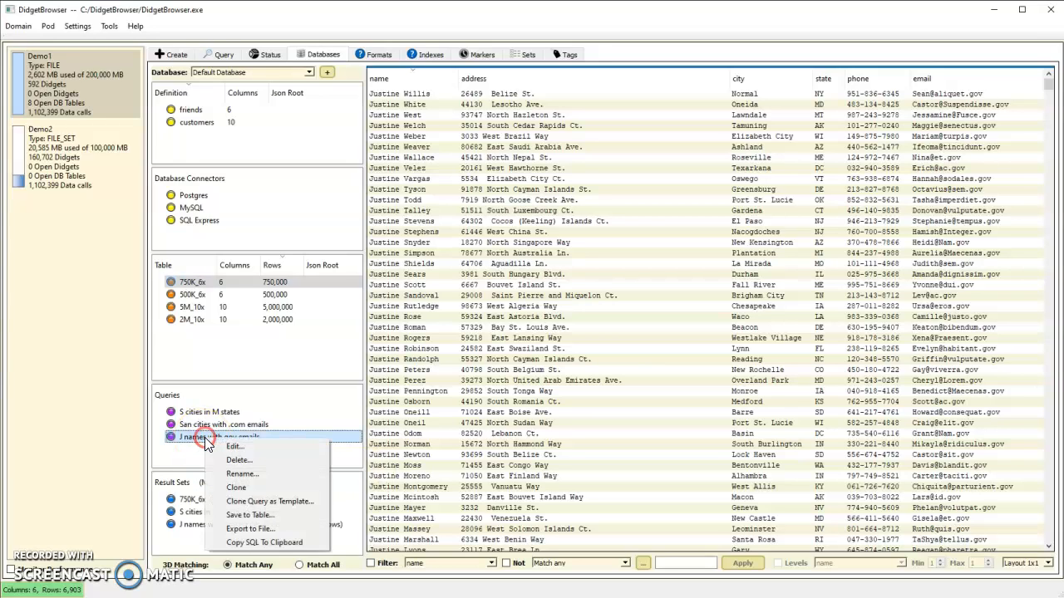
{"action": "left_click", "coordinate": [245, 494]}
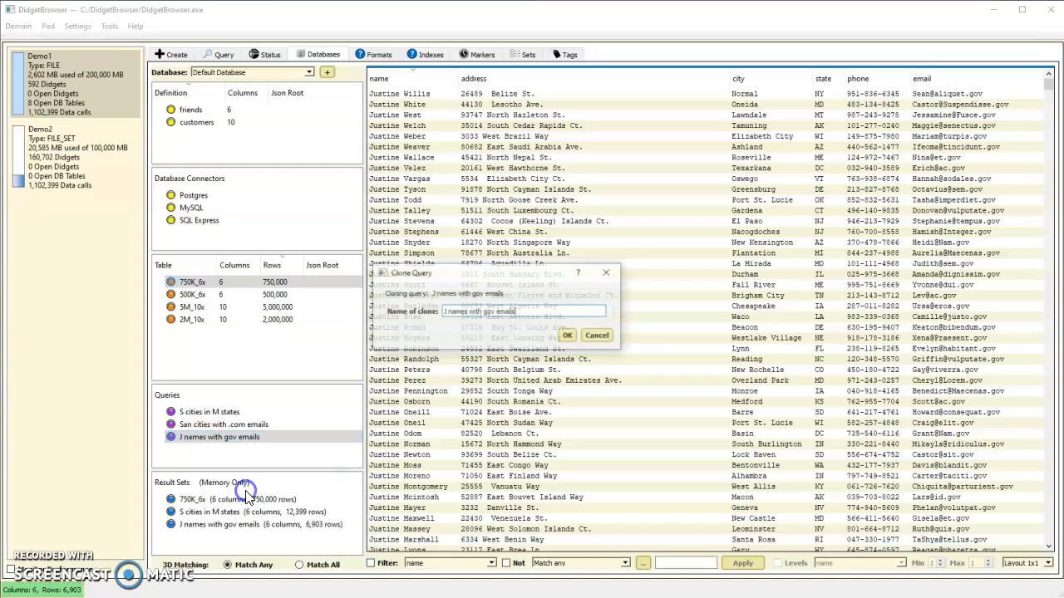
{"action": "left_click", "coordinate": [494, 310]}
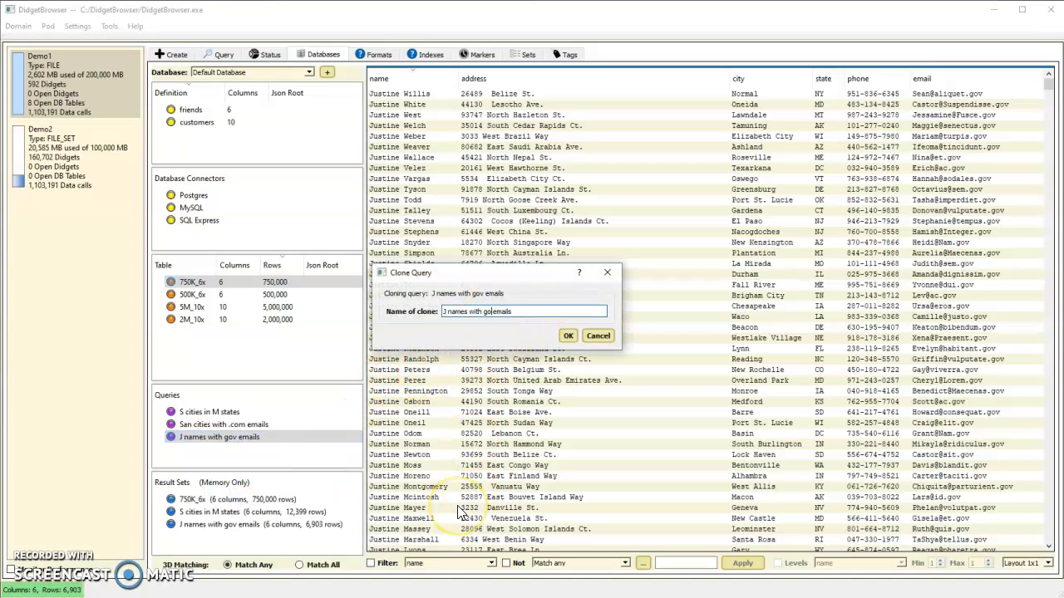
{"action": "type", "text": "com"}
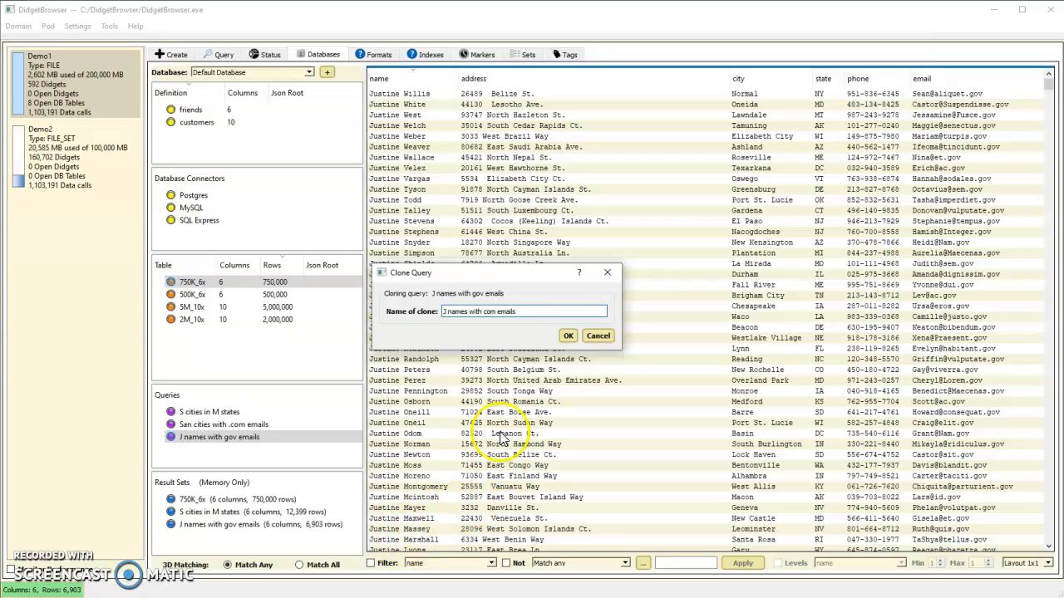
{"action": "left_click", "coordinate": [570, 336]}
Step: Edit the cloned query so that the email condition ends with com, and get its results
{"action": "left_click", "coordinate": [285, 432]}
{"action": "left_click", "coordinate": [250, 448]}
{"action": "right_click", "coordinate": [250, 449]}
{"action": "left_click", "coordinate": [281, 457]}
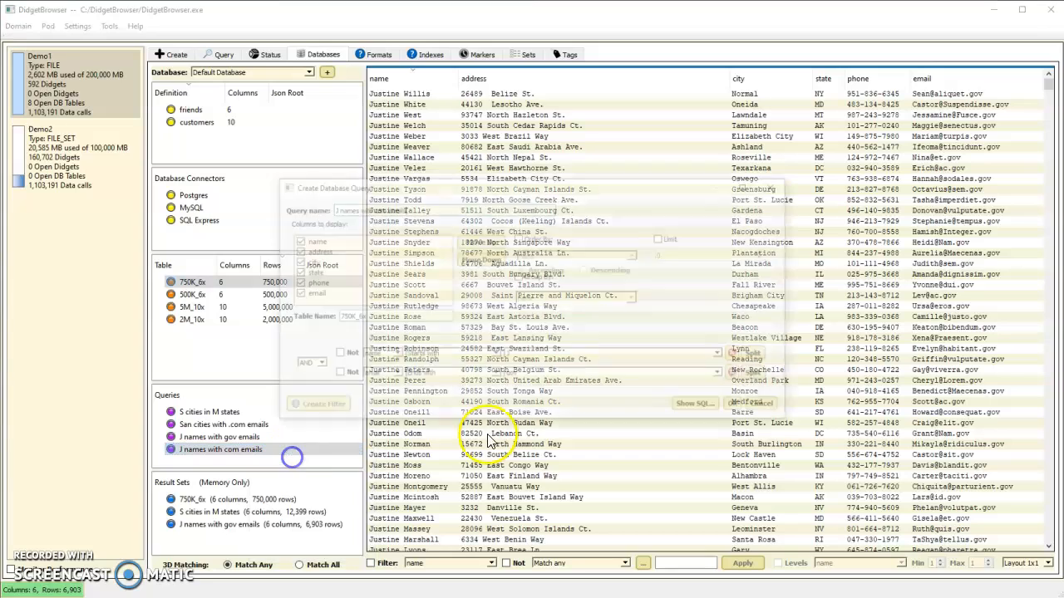
{"action": "left_click", "coordinate": [525, 375]}
{"action": "type", "text": "com"}
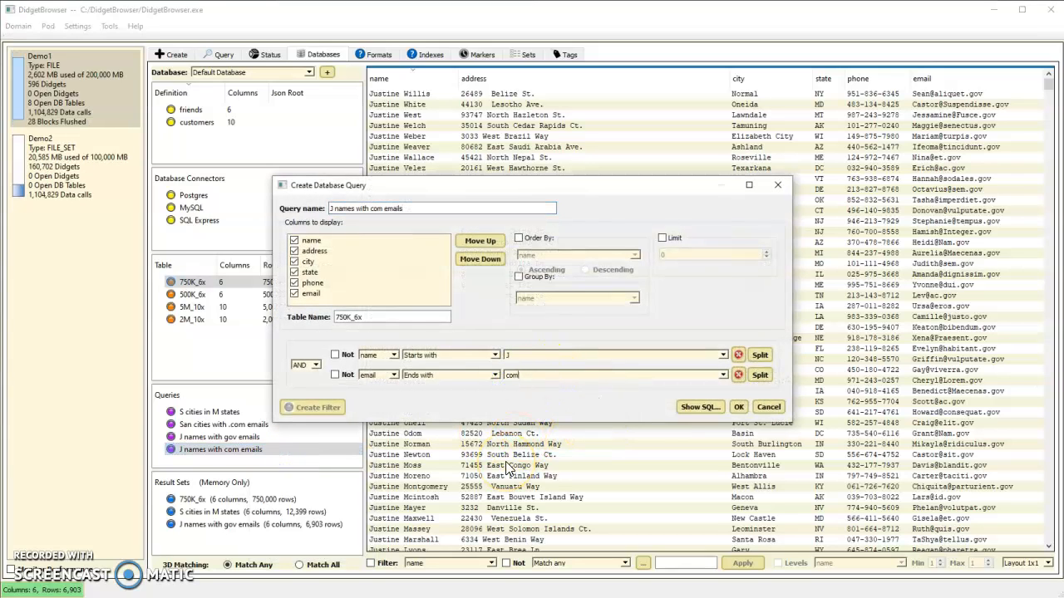
{"action": "left_click", "coordinate": [739, 408]}
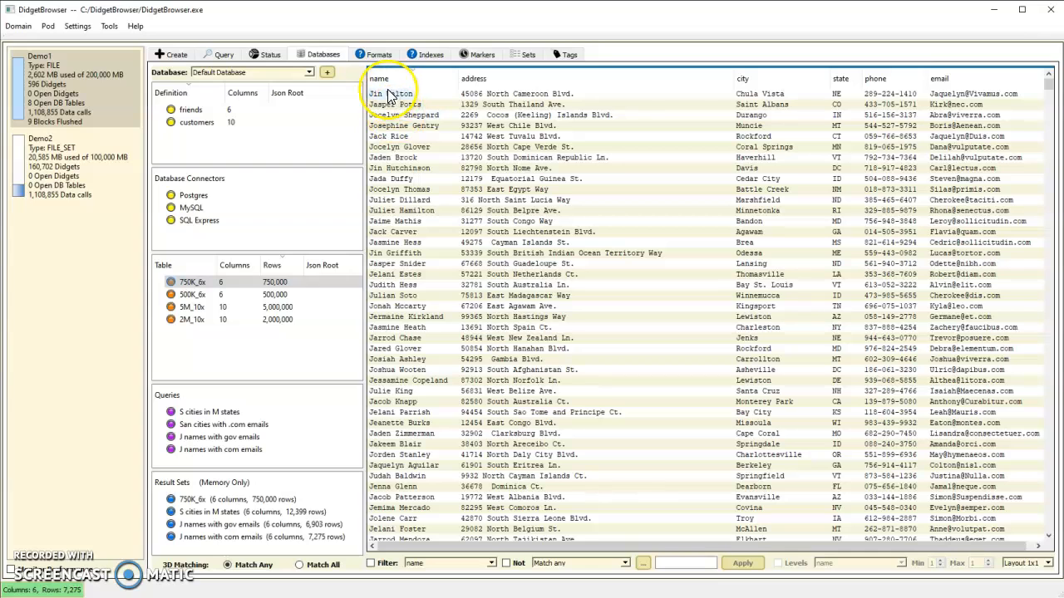
{"action": "left_click", "coordinate": [953, 85]}
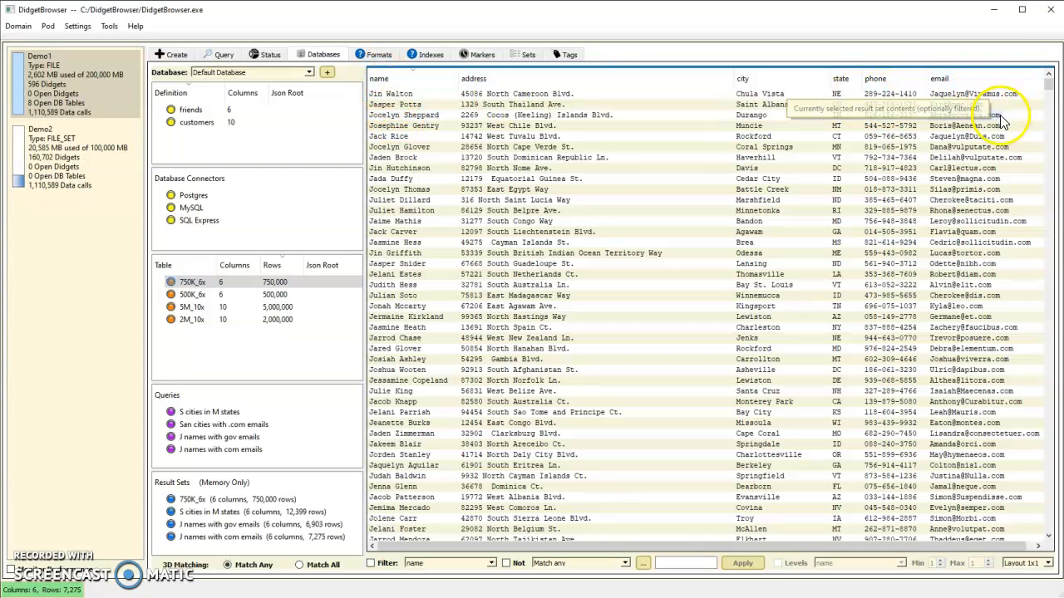
Step: Sort the results of the "J names with com emails" query by name in descending order
{"action": "left_click", "coordinate": [401, 79]}
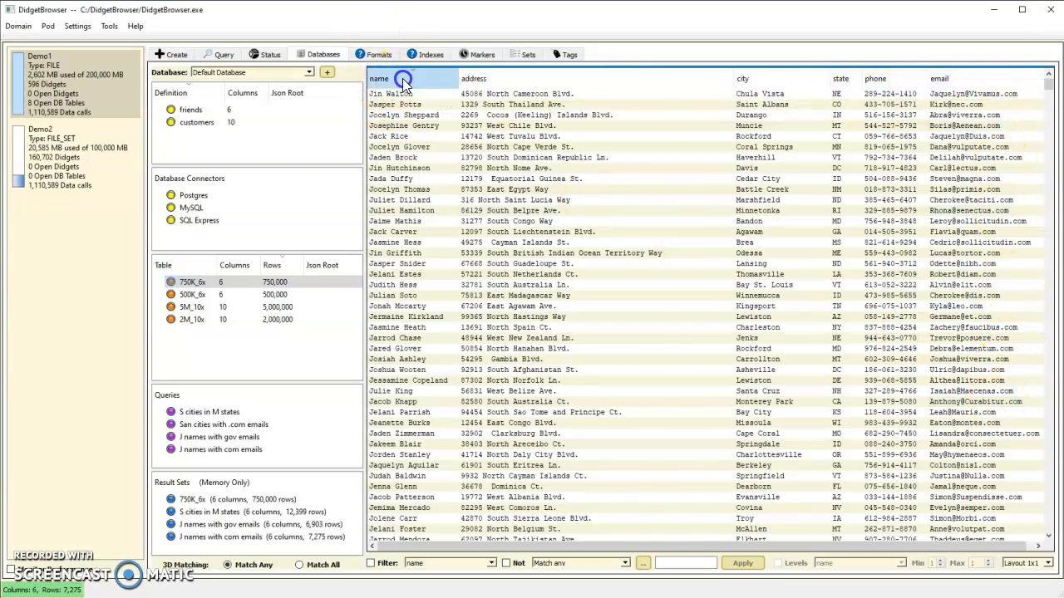
{"action": "left_click", "coordinate": [402, 78]}
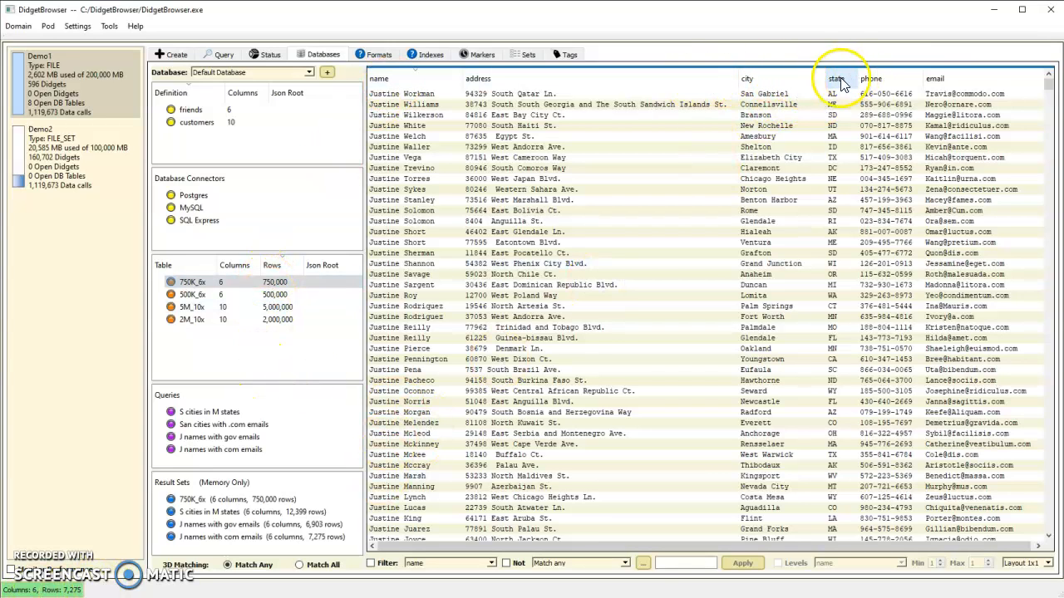
Step: List the values of the state column, drill into the AK rows, and close both viewers
{"action": "mouse_move", "coordinate": [839, 85]}
{"action": "right_click", "coordinate": [840, 79]}
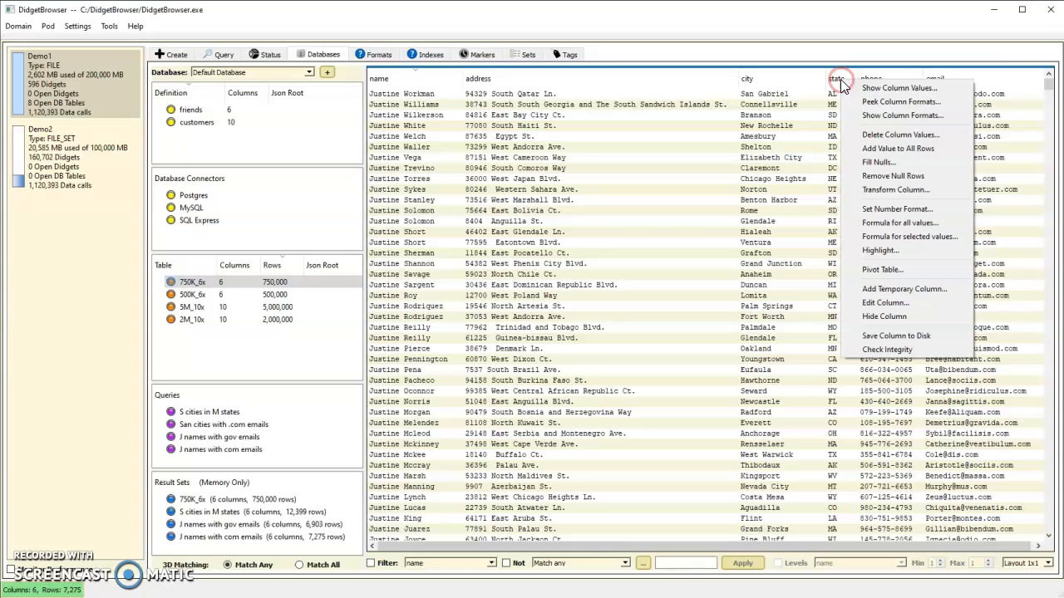
{"action": "left_click", "coordinate": [885, 88]}
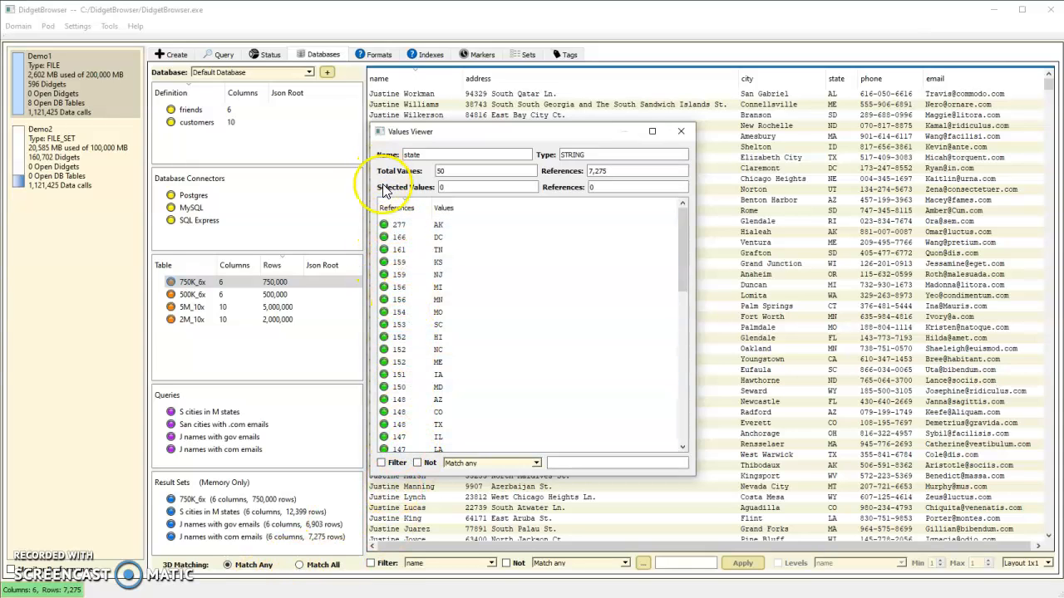
{"action": "double_click", "coordinate": [438, 226]}
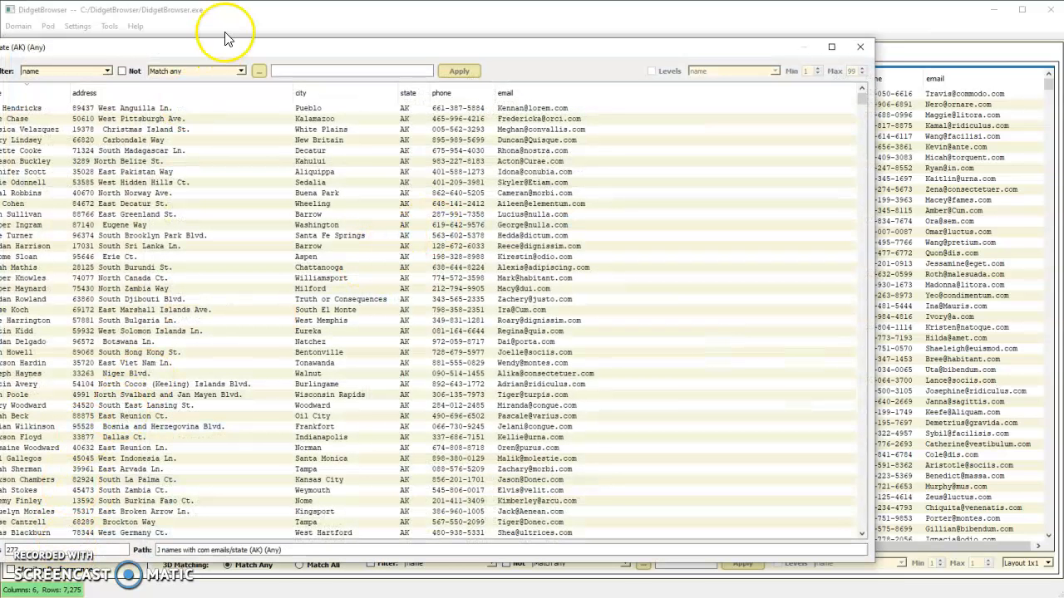
{"action": "left_click_drag", "start_coordinate": [242, 53], "coordinate": [318, 48]}
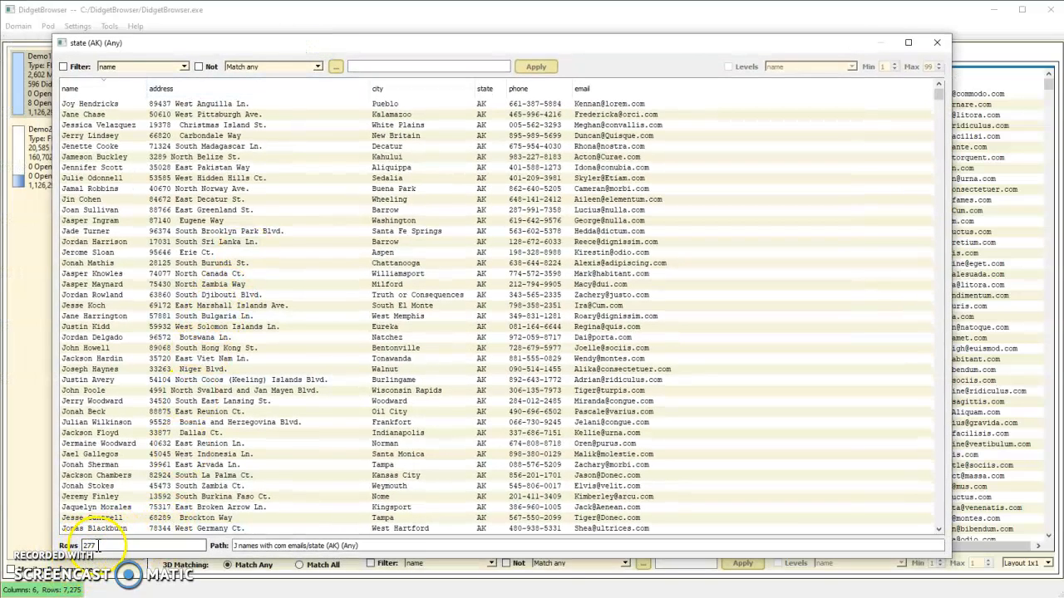
{"action": "left_click", "coordinate": [68, 104]}
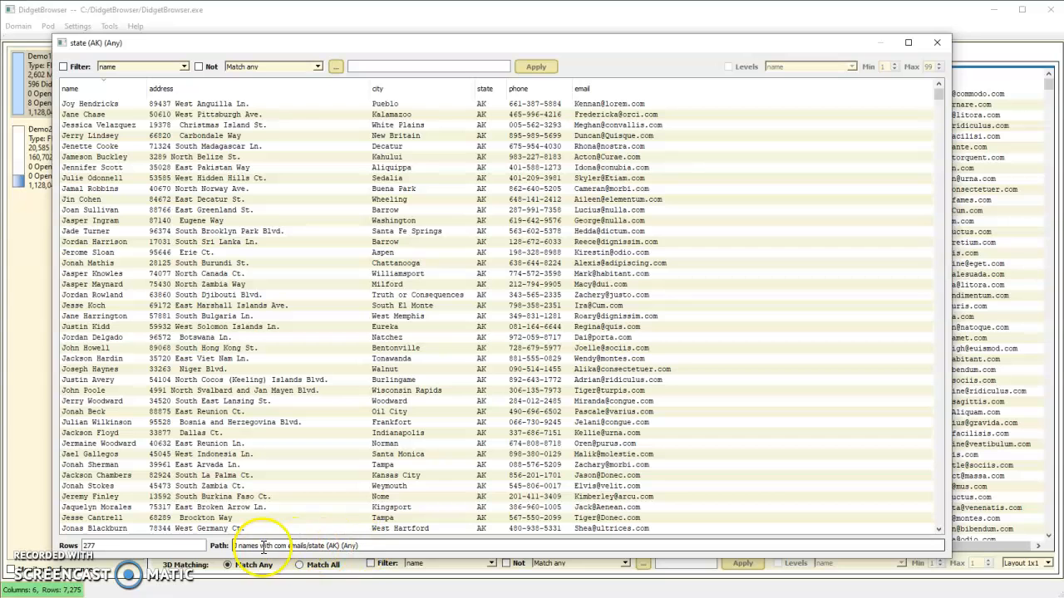
{"action": "left_click", "coordinate": [939, 43]}
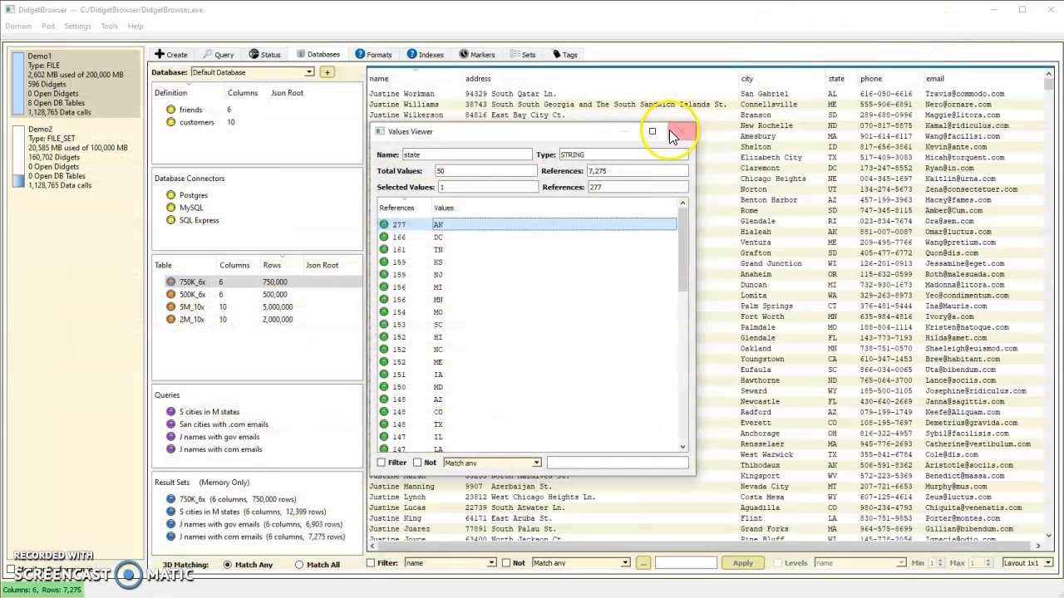
{"action": "left_click", "coordinate": [686, 132]}
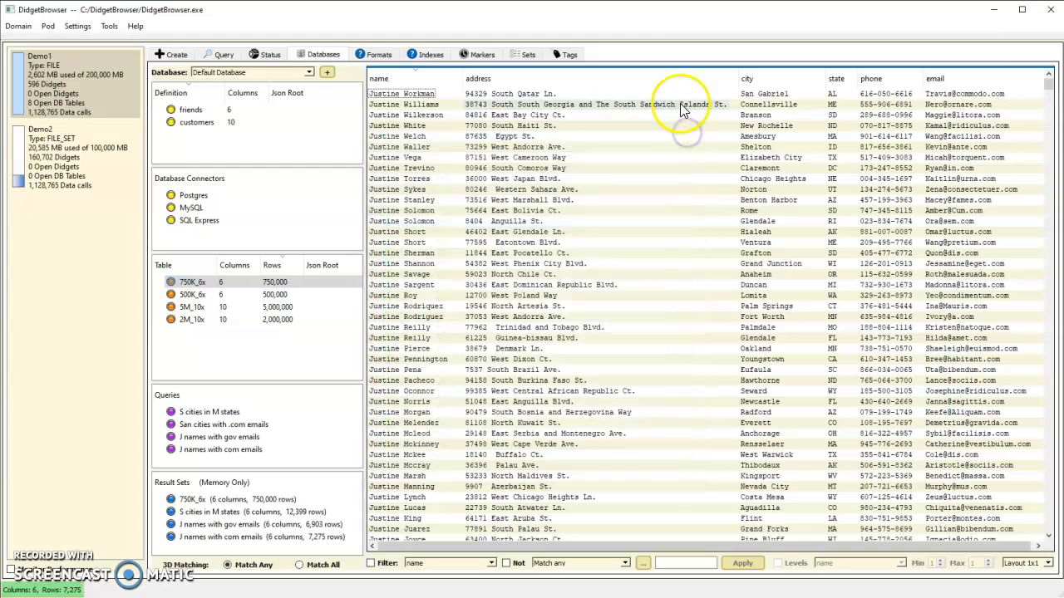
Step: Display the 750K_6x result set and filter it to cities that start with R
{"action": "left_click", "coordinate": [221, 502]}
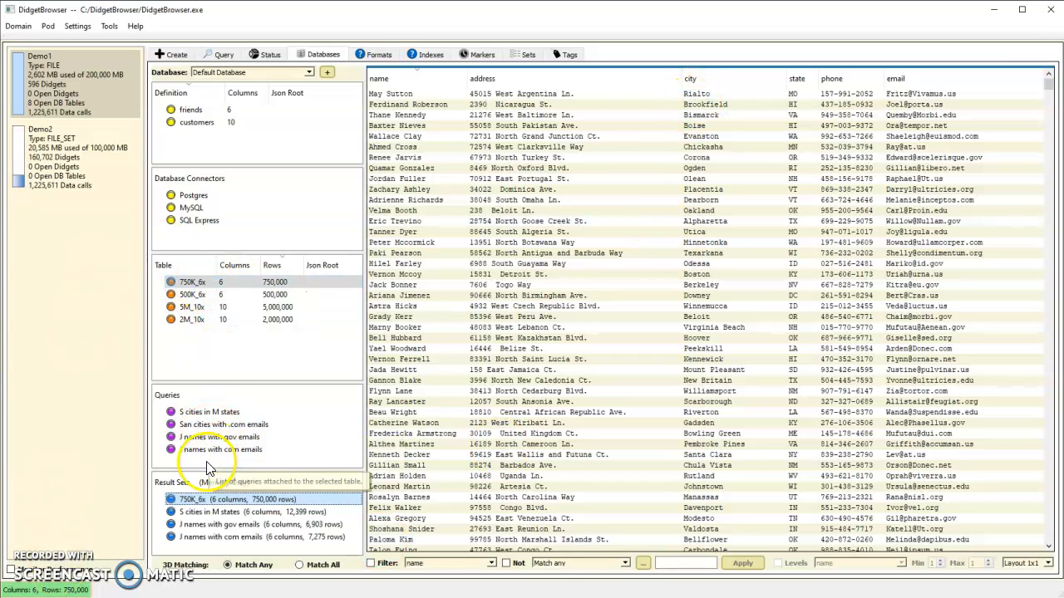
{"action": "left_click", "coordinate": [492, 563]}
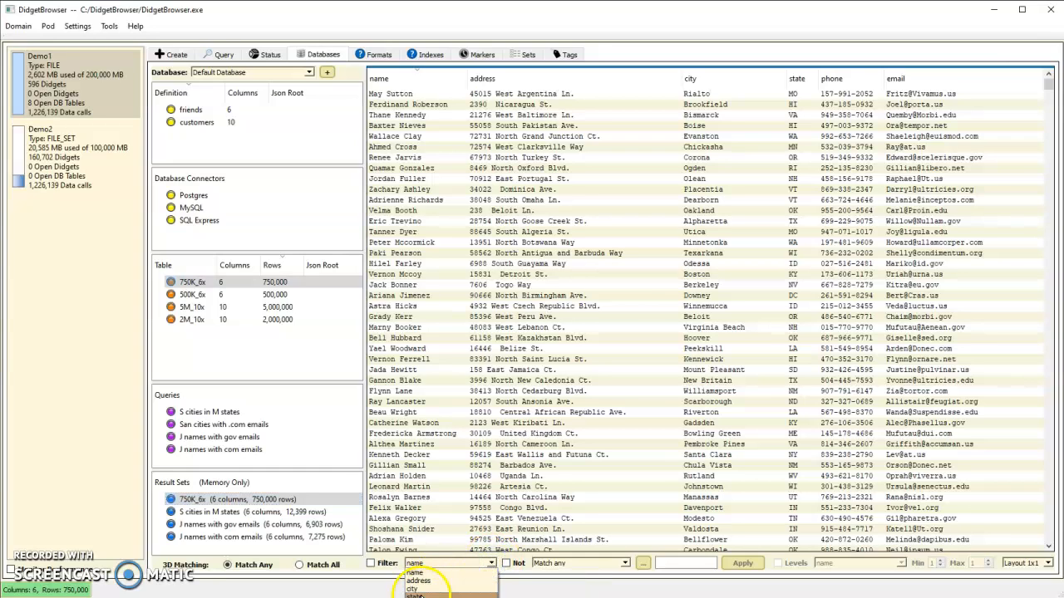
{"action": "left_click", "coordinate": [413, 589]}
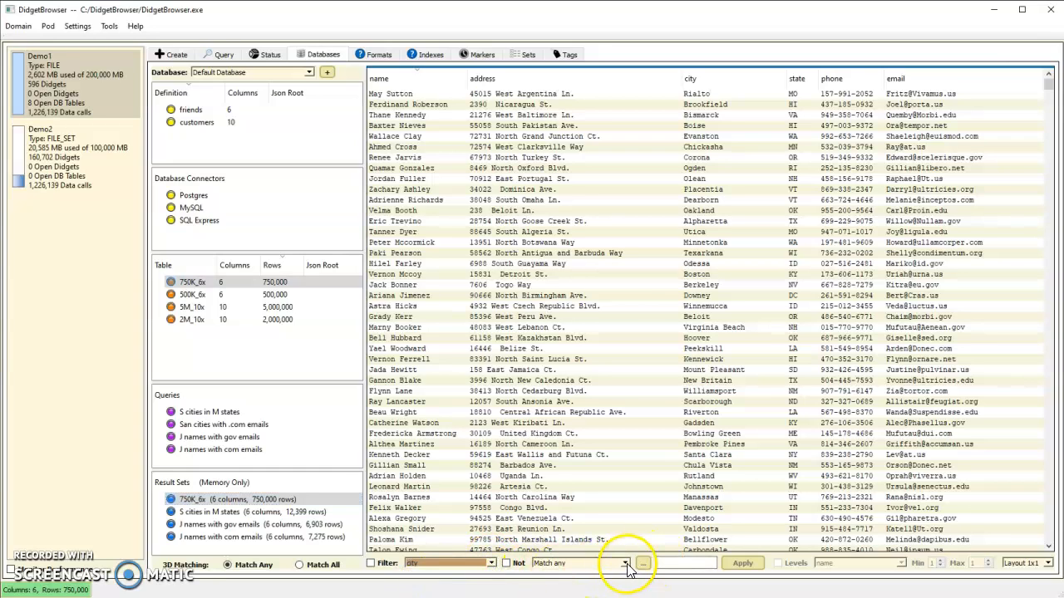
{"action": "left_click", "coordinate": [625, 563]}
{"action": "left_click", "coordinate": [590, 597]}
{"action": "left_click", "coordinate": [662, 567]}
{"action": "type", "text": "R"}
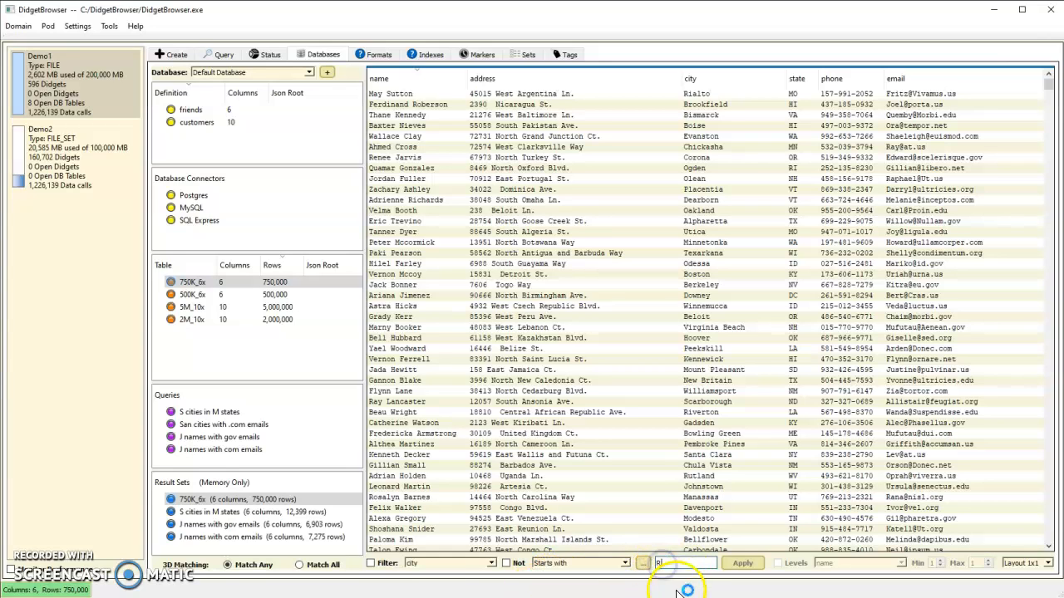
{"action": "left_click", "coordinate": [370, 564]}
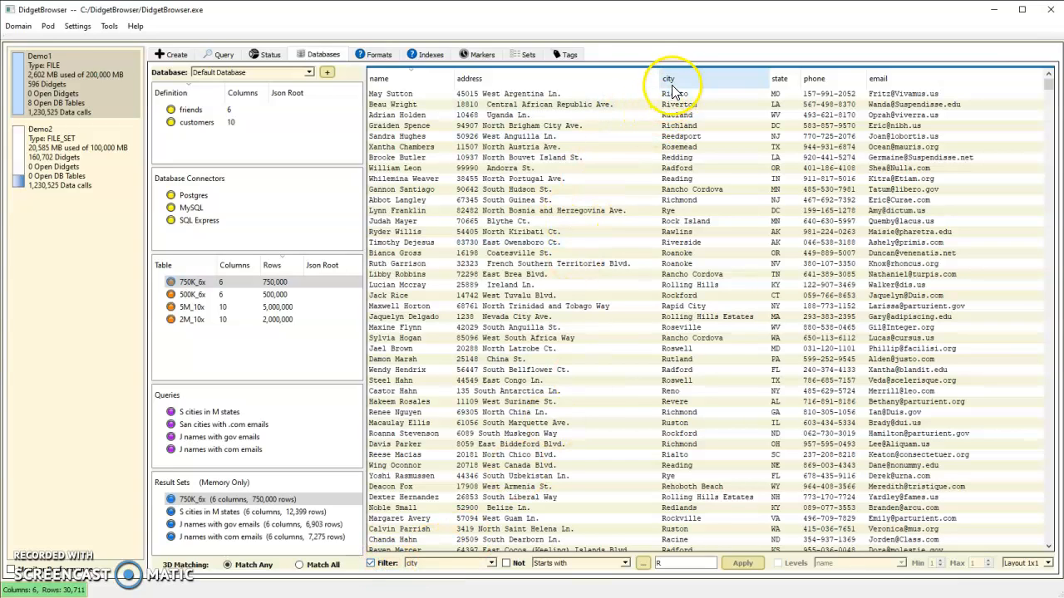
Step: Check the number of unique city values, and change the city filter to start with T
{"action": "mouse_move", "coordinate": [672, 78]}
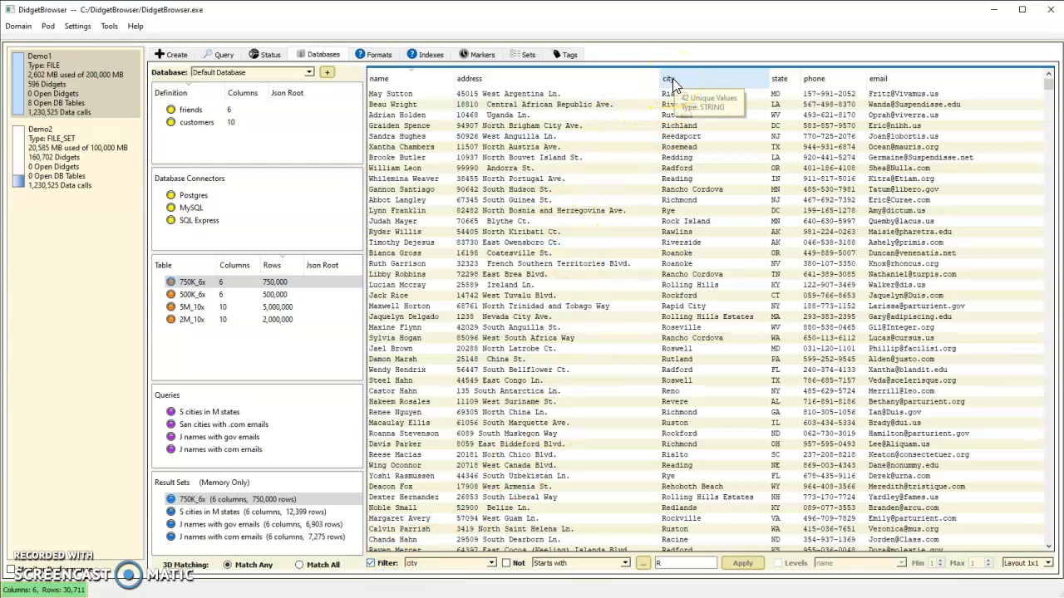
{"action": "left_click_drag", "start_coordinate": [666, 564], "coordinate": [646, 565]}
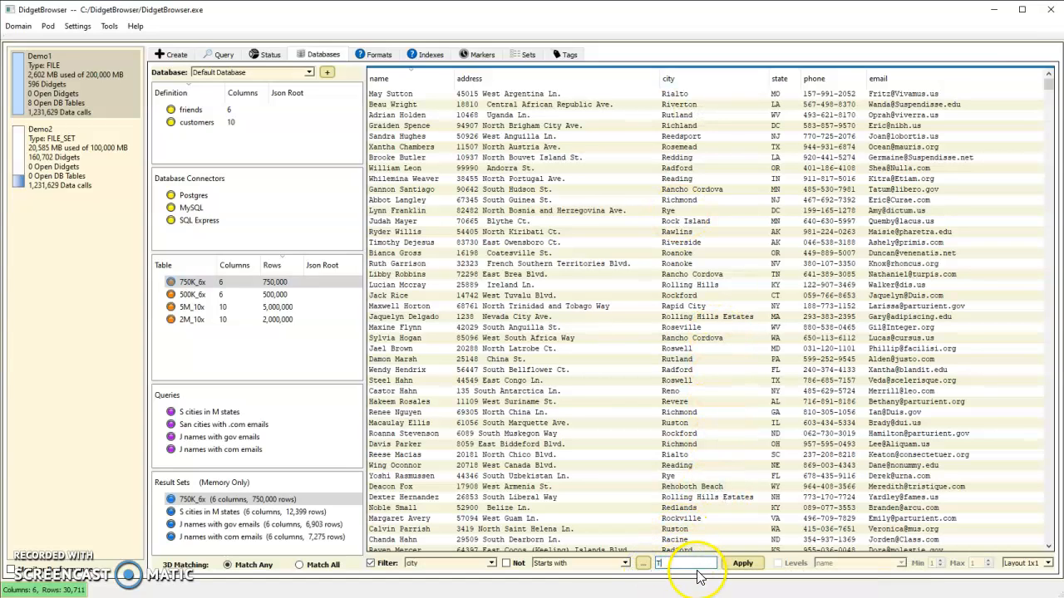
{"action": "left_click", "coordinate": [746, 566]}
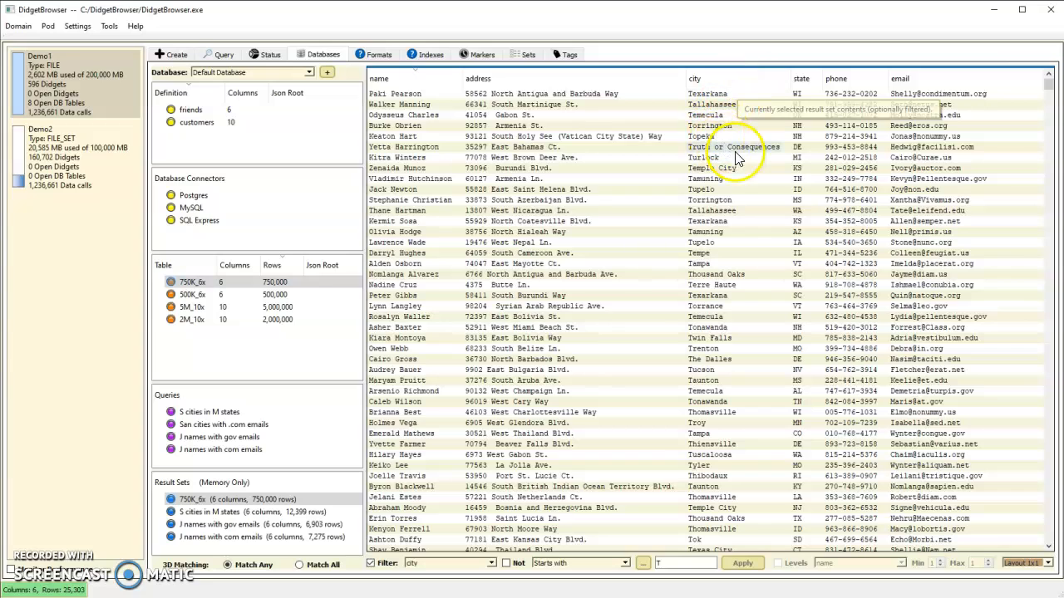
Step: List the state values of the filtered rows, drill into the WY rows, and close both viewers
{"action": "right_click", "coordinate": [806, 79]}
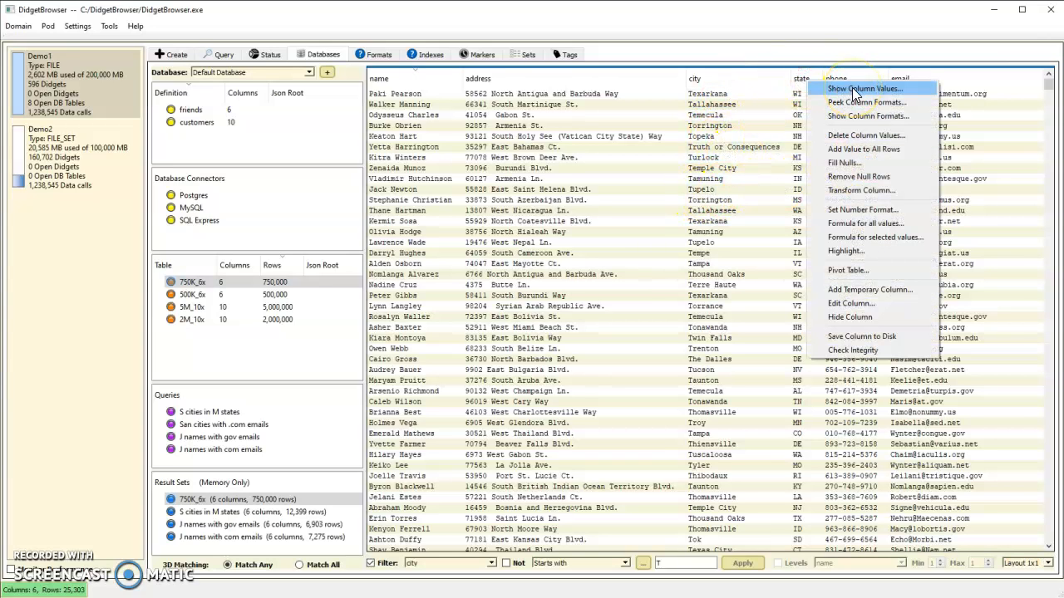
{"action": "left_click", "coordinate": [855, 89]}
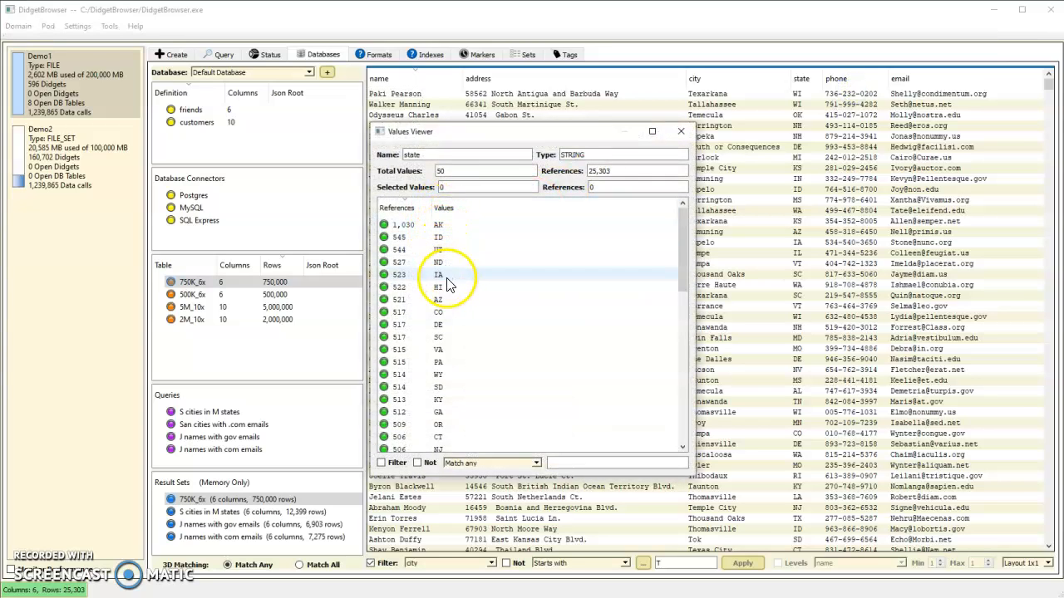
{"action": "double_click", "coordinate": [438, 374]}
{"action": "left_click", "coordinate": [437, 388]}
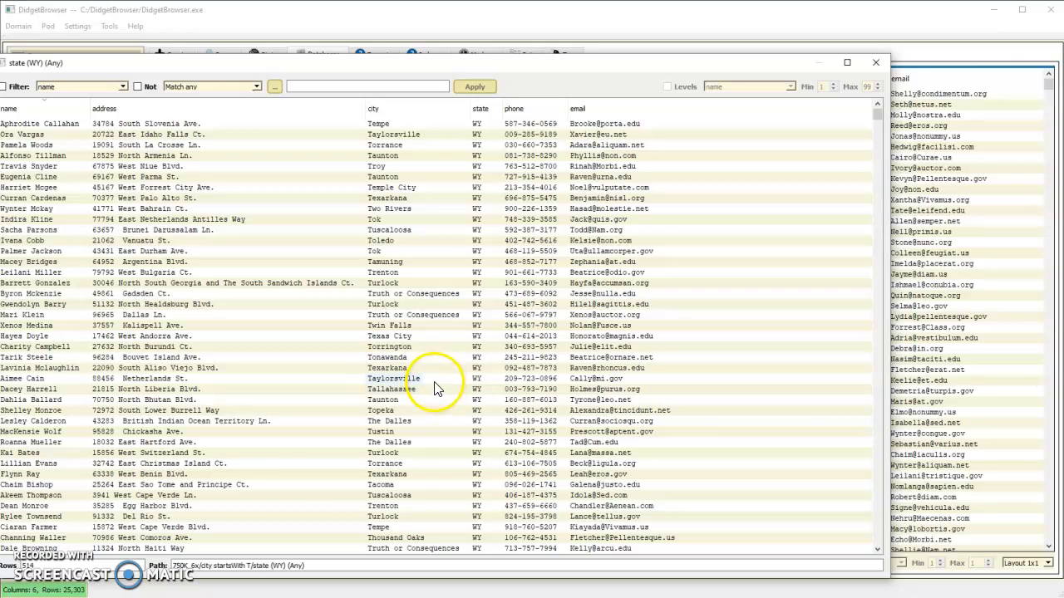
{"action": "left_click", "coordinate": [875, 64]}
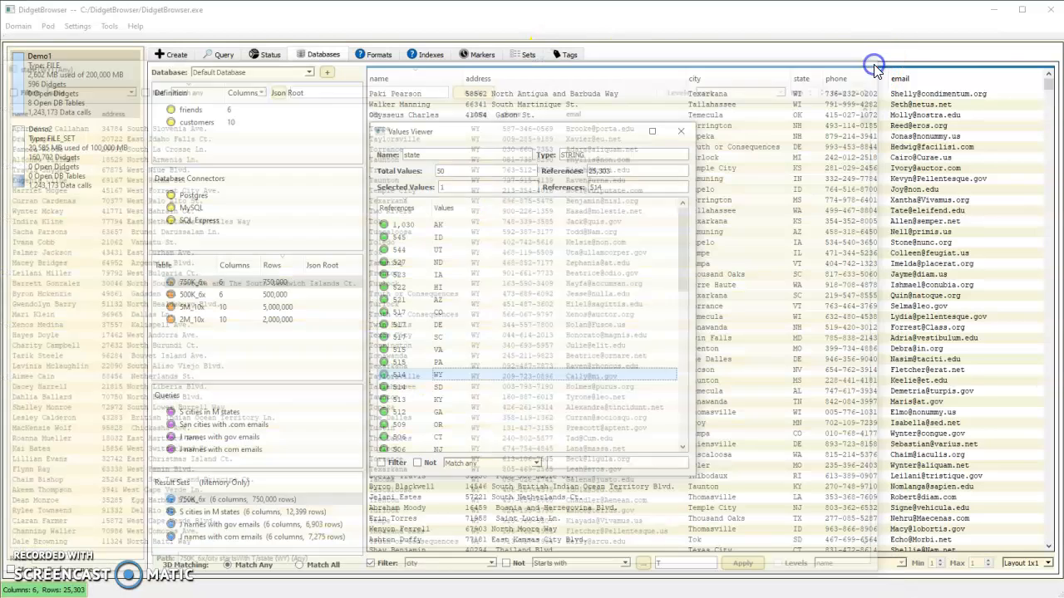
{"action": "left_click", "coordinate": [681, 133]}
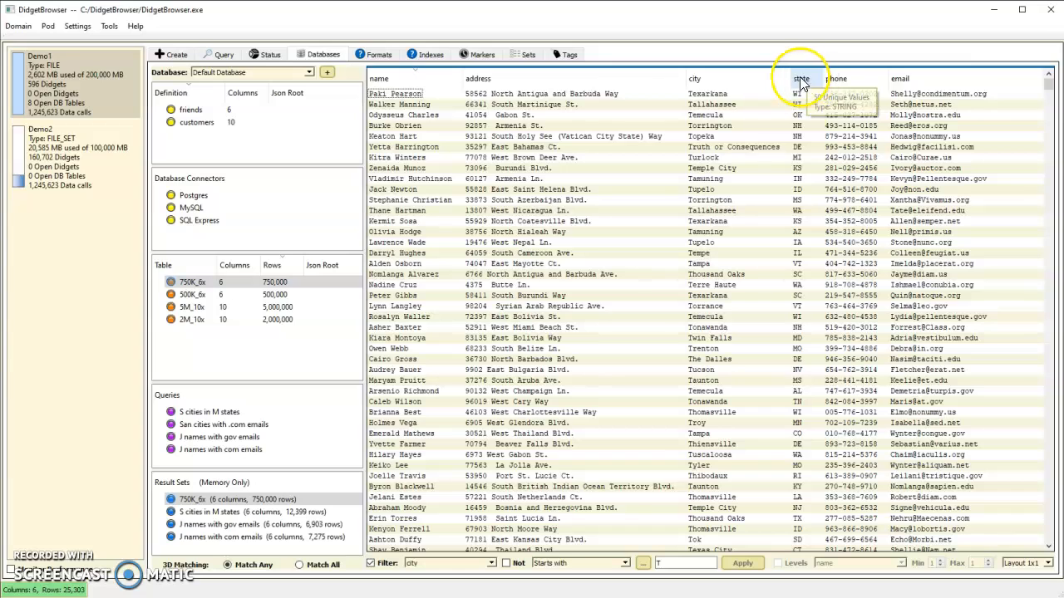
Step: Select the 5M_10x table and delete all result sets held in memory
{"action": "left_click", "coordinate": [197, 308]}
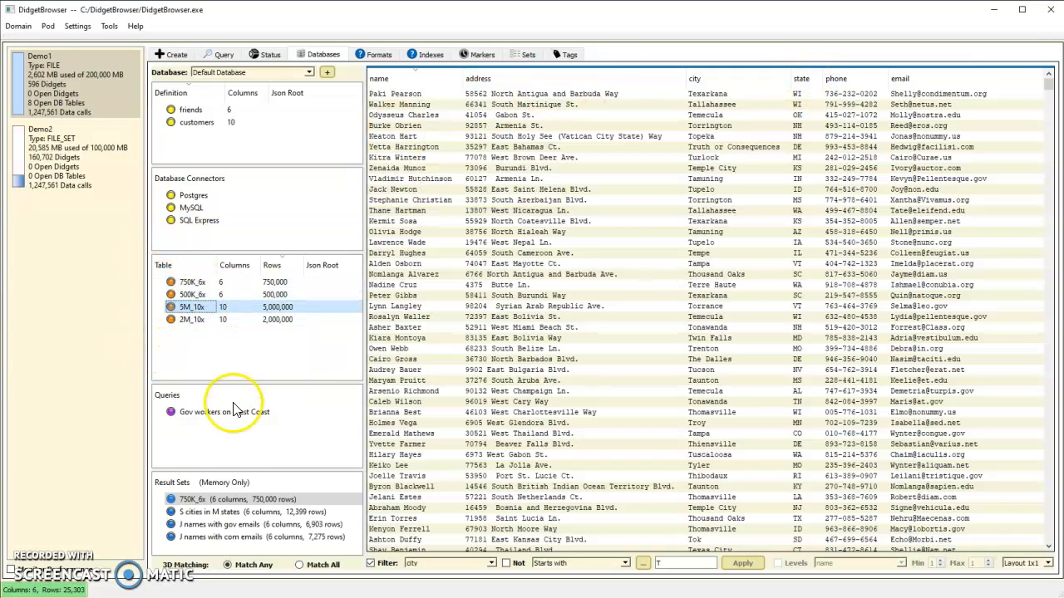
{"action": "right_click", "coordinate": [358, 552]}
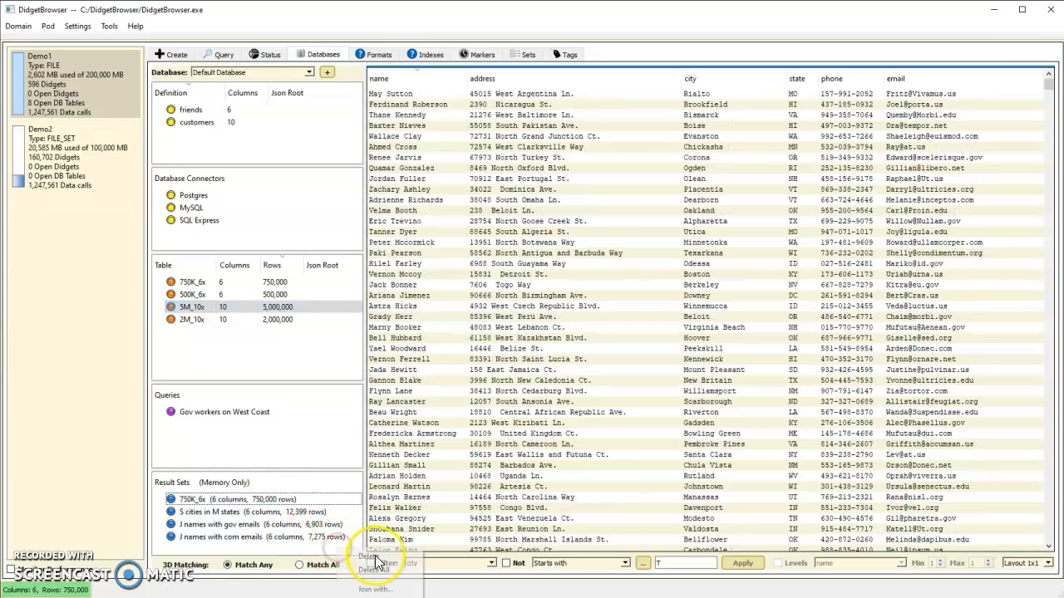
{"action": "left_click", "coordinate": [337, 549]}
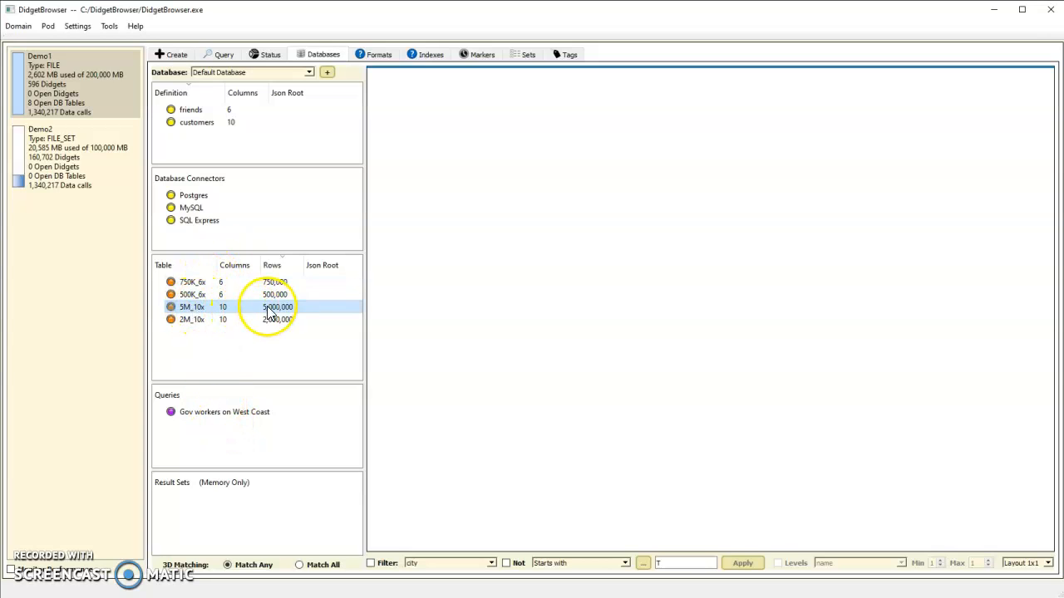
Step: Run the "Gov workers on West Coast" query and view the values of its state column
{"action": "mouse_move", "coordinate": [211, 419]}
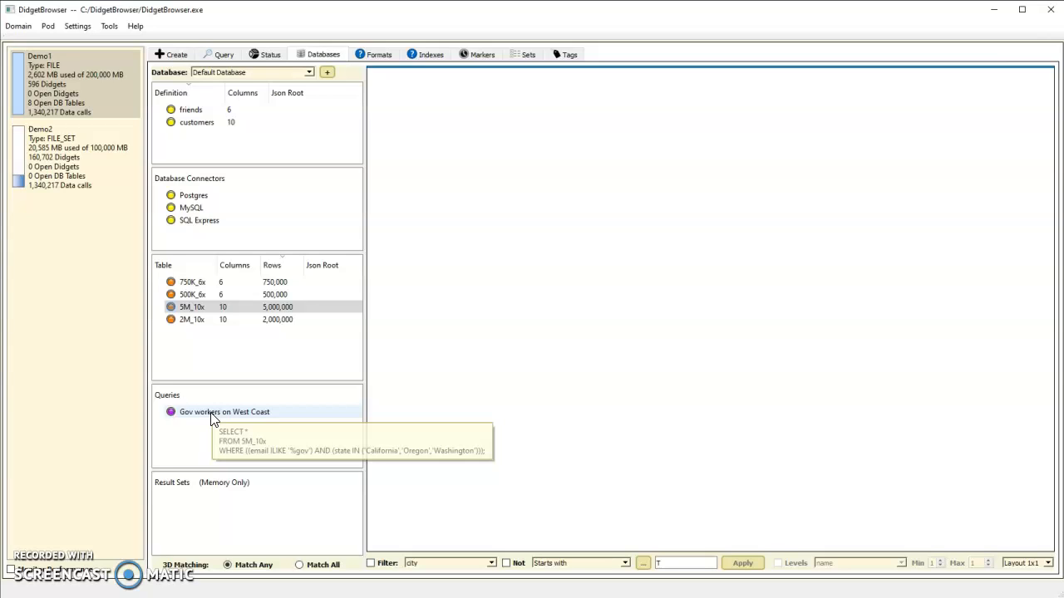
{"action": "double_click", "coordinate": [211, 413]}
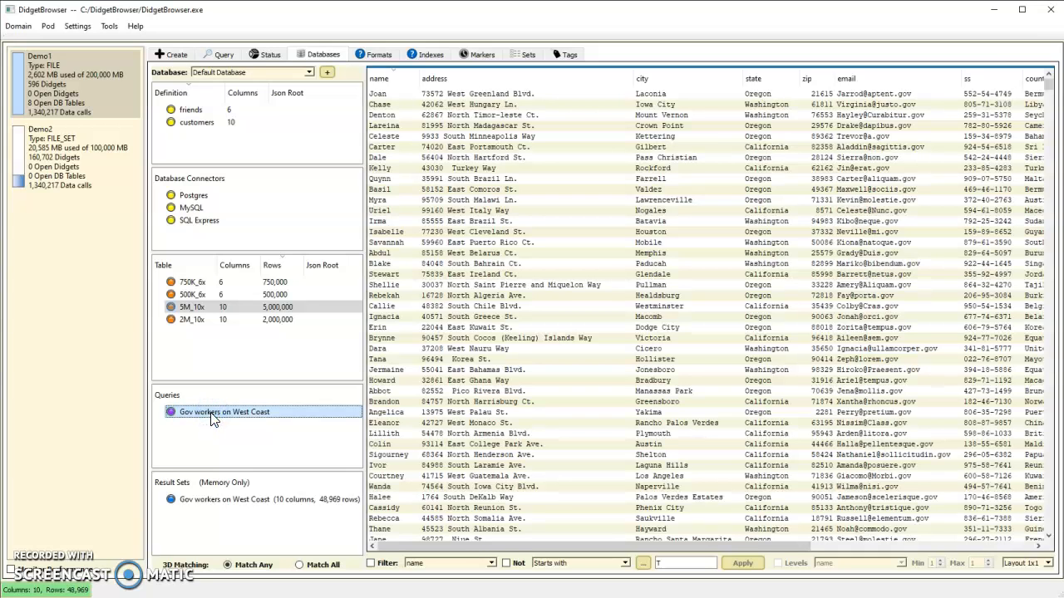
{"action": "right_click", "coordinate": [768, 79]}
{"action": "left_click", "coordinate": [807, 88]}
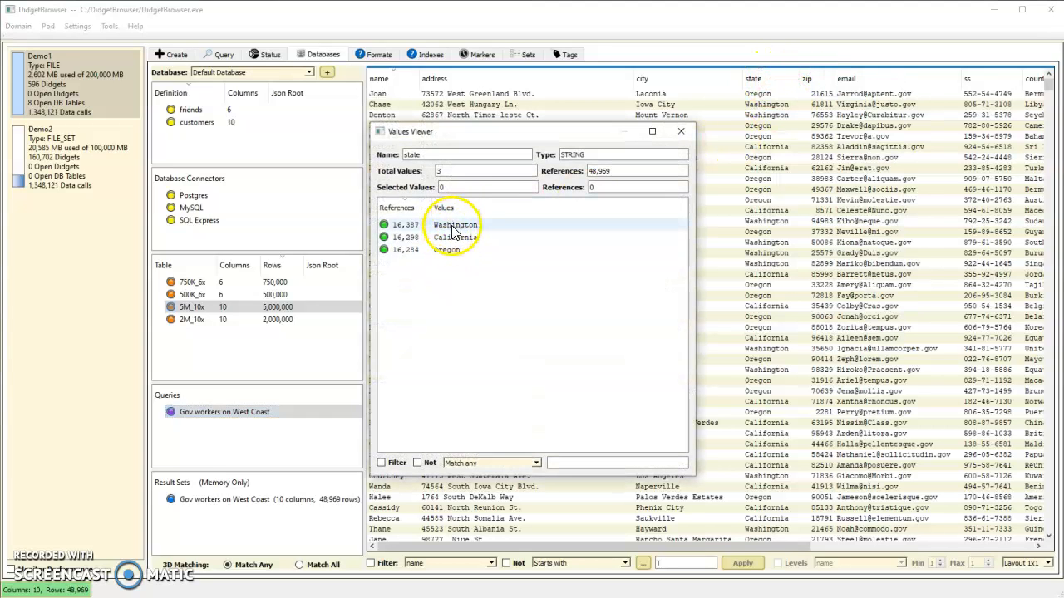
{"action": "left_click", "coordinate": [680, 131]}
Step: Close the state values viewer and list the values of the city column
{"action": "left_click", "coordinate": [650, 80]}
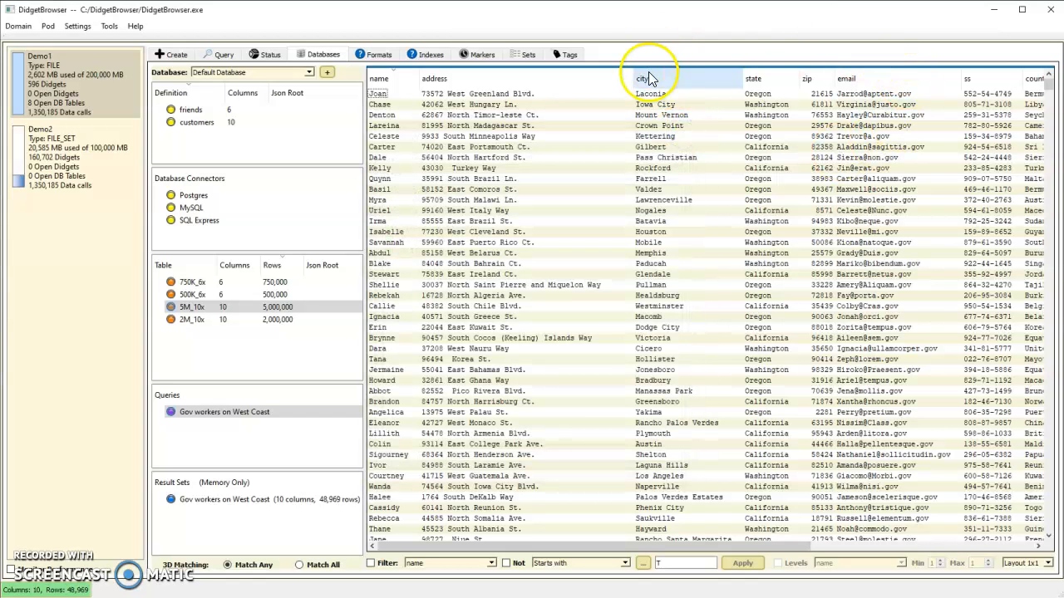
{"action": "right_click", "coordinate": [656, 79]}
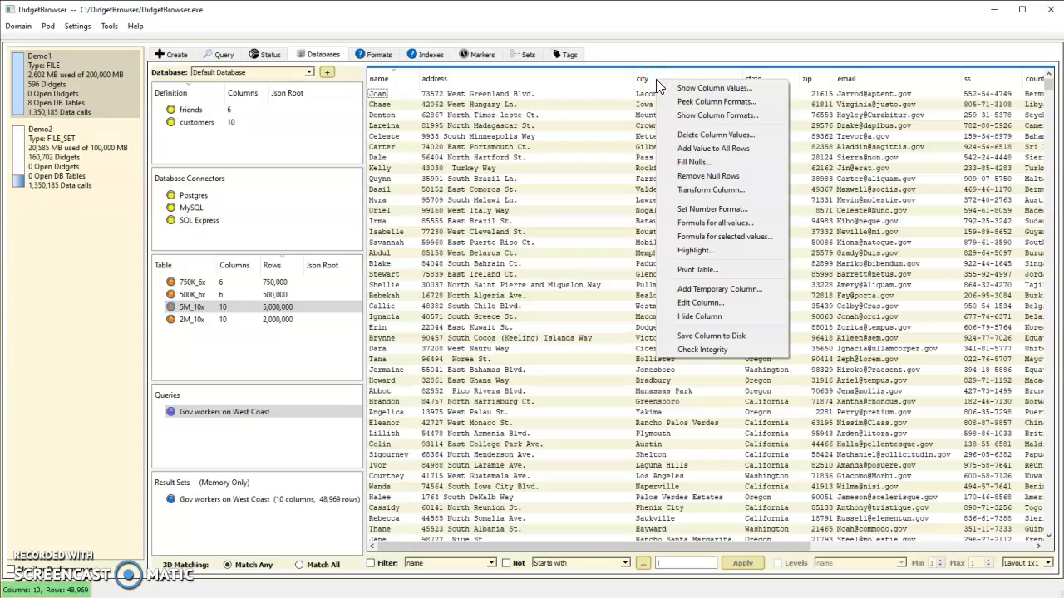
{"action": "left_click", "coordinate": [714, 88]}
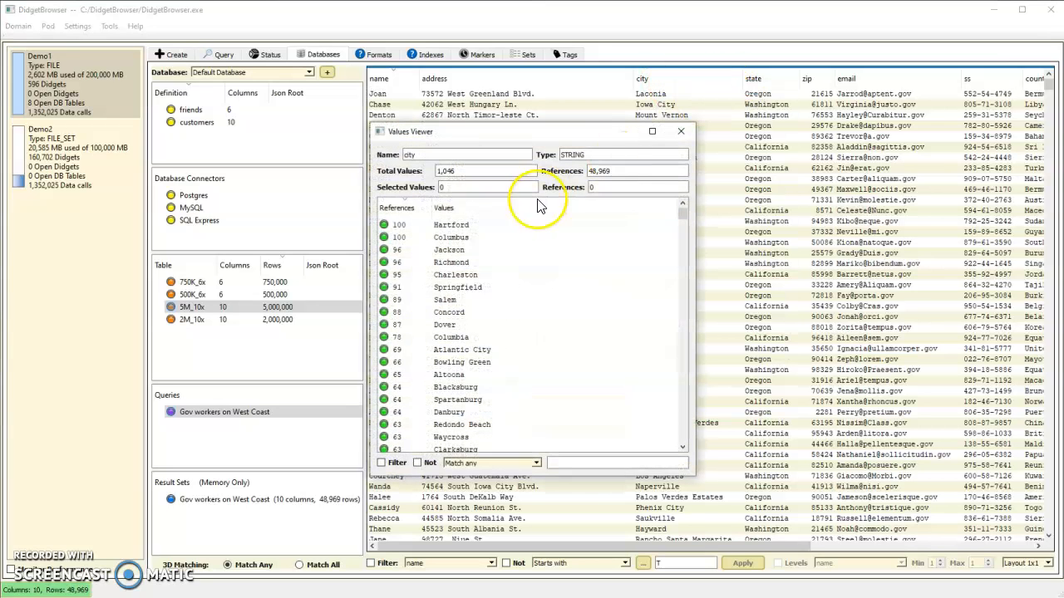
Step: Select the Hartford and Columbus city values and display the rows matching any of them
{"action": "left_click", "coordinate": [454, 241]}
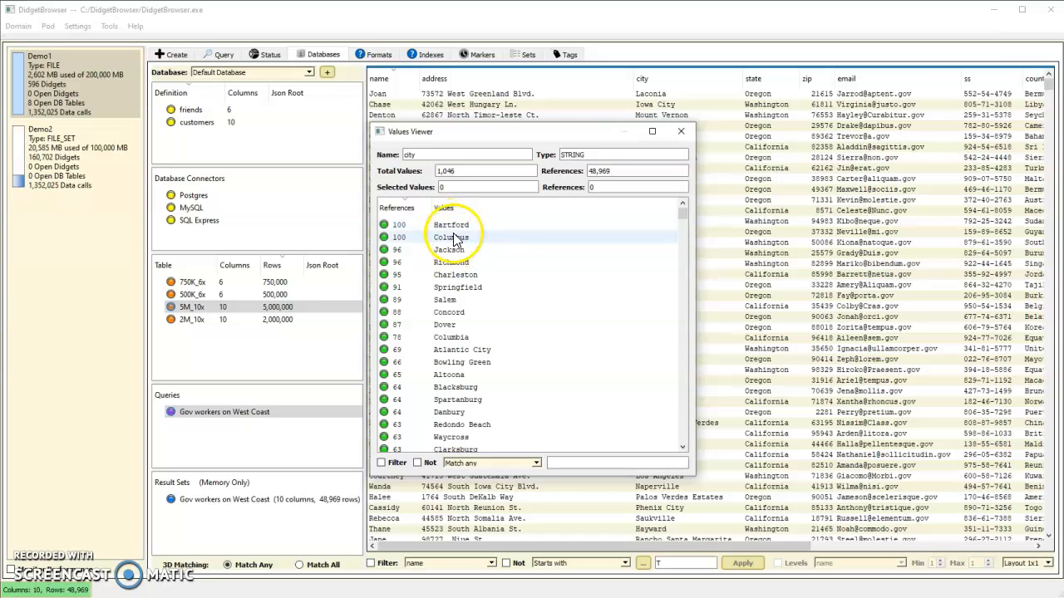
{"action": "left_click", "coordinate": [453, 224]}
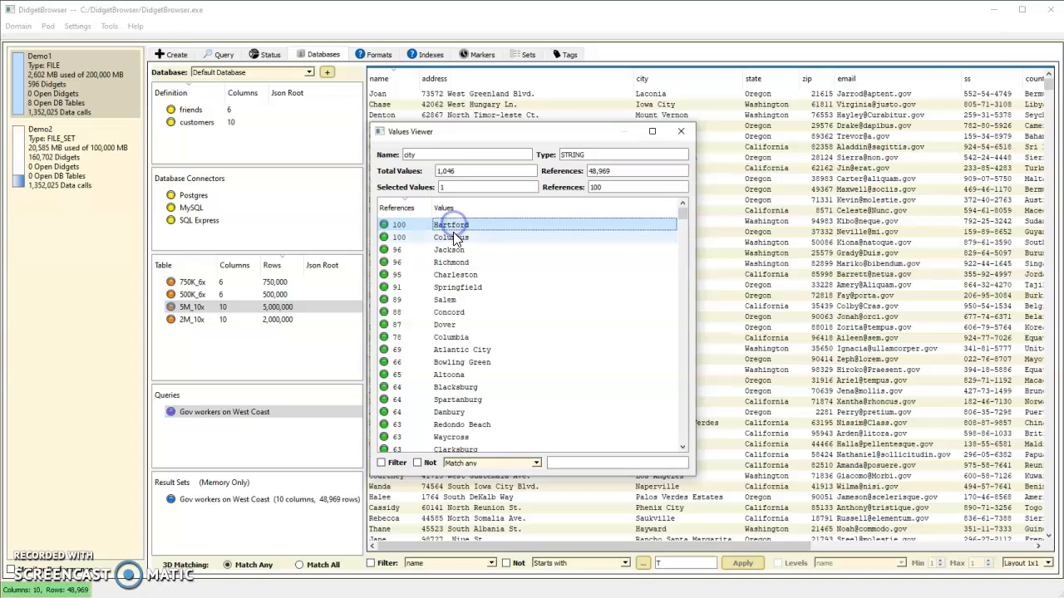
{"action": "left_click", "coordinate": [455, 239], "text": "ctrl"}
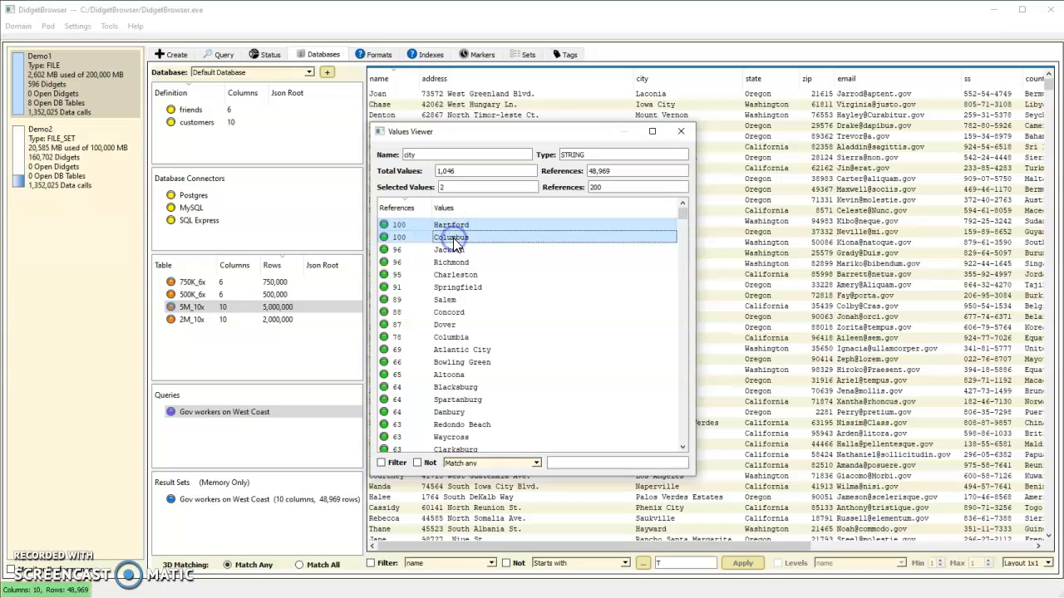
{"action": "right_click", "coordinate": [454, 239]}
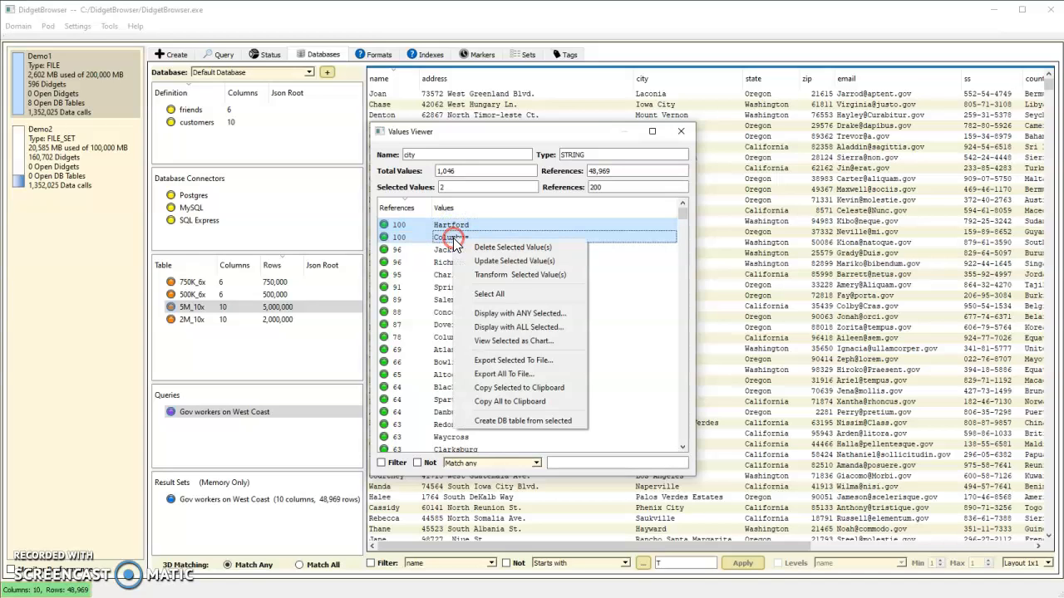
{"action": "left_click", "coordinate": [517, 314]}
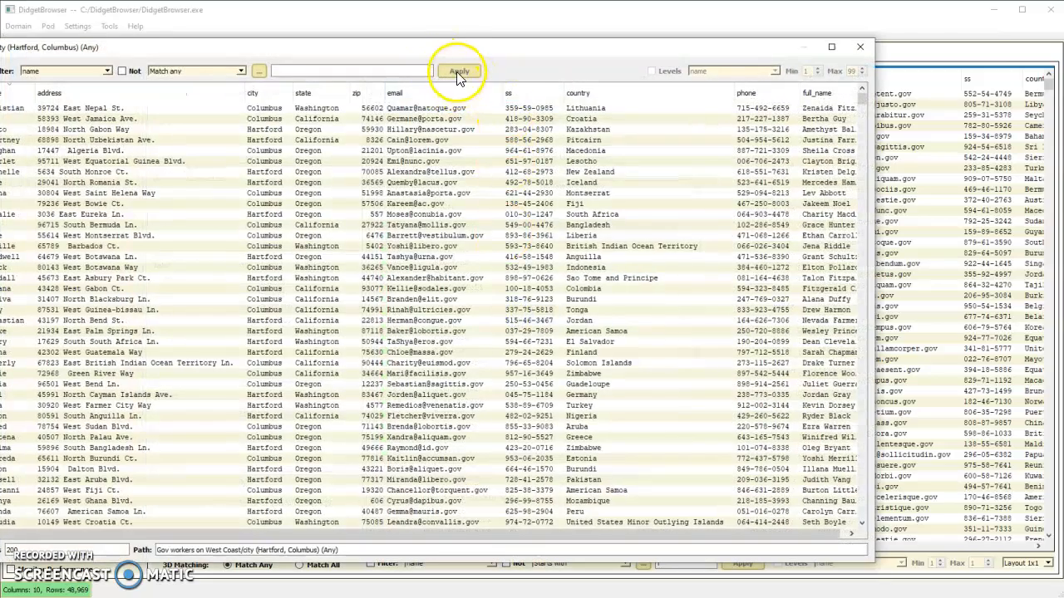
Step: Examine the city and state entries of the Hartford and Columbus rows, and close both viewers
{"action": "left_click_drag", "start_coordinate": [445, 51], "coordinate": [471, 47]}
{"action": "left_click_drag", "start_coordinate": [526, 46], "coordinate": [527, 46]}
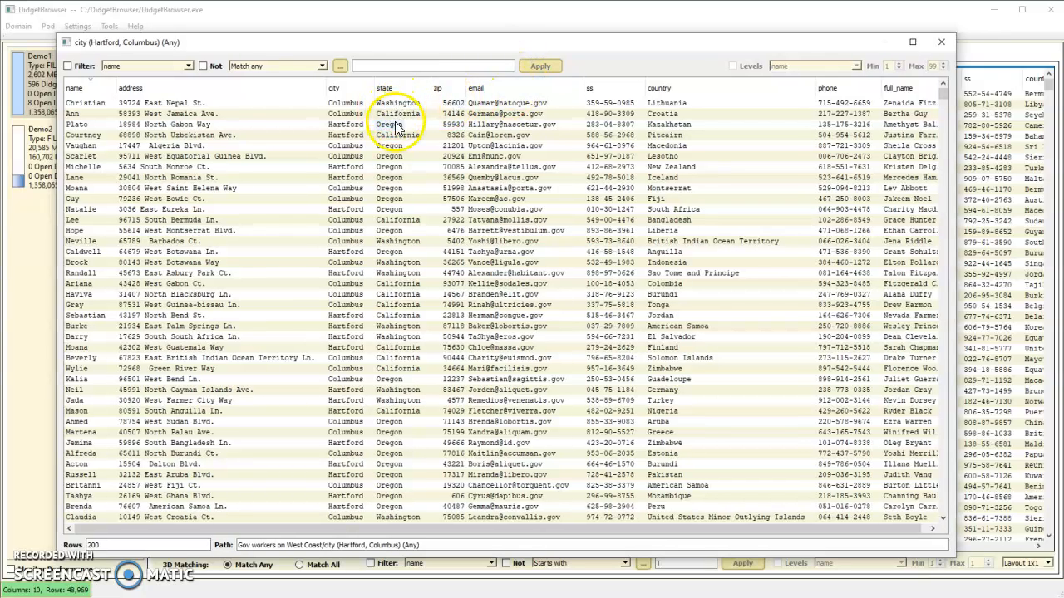
{"action": "left_click", "coordinate": [346, 105]}
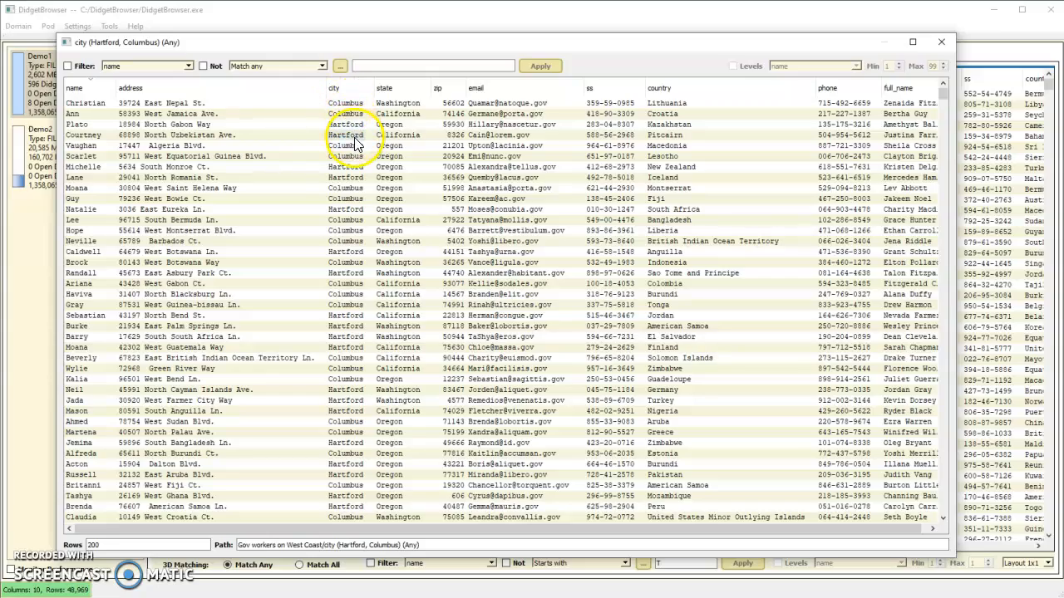
{"action": "scroll", "coordinate": [345, 324], "scroll_direction": "down", "scroll_amount": 12}
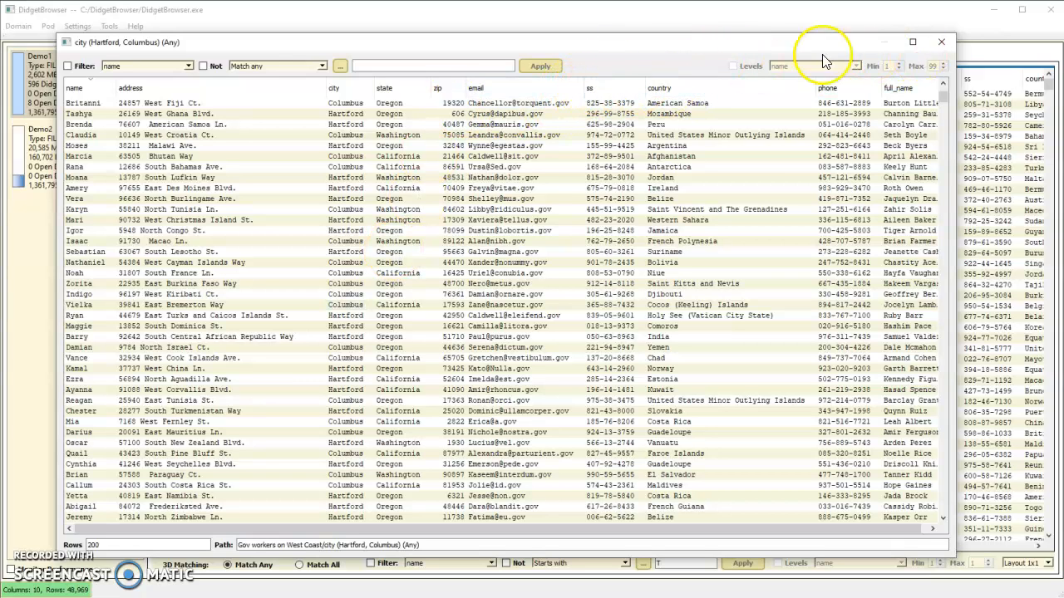
{"action": "left_click", "coordinate": [942, 42]}
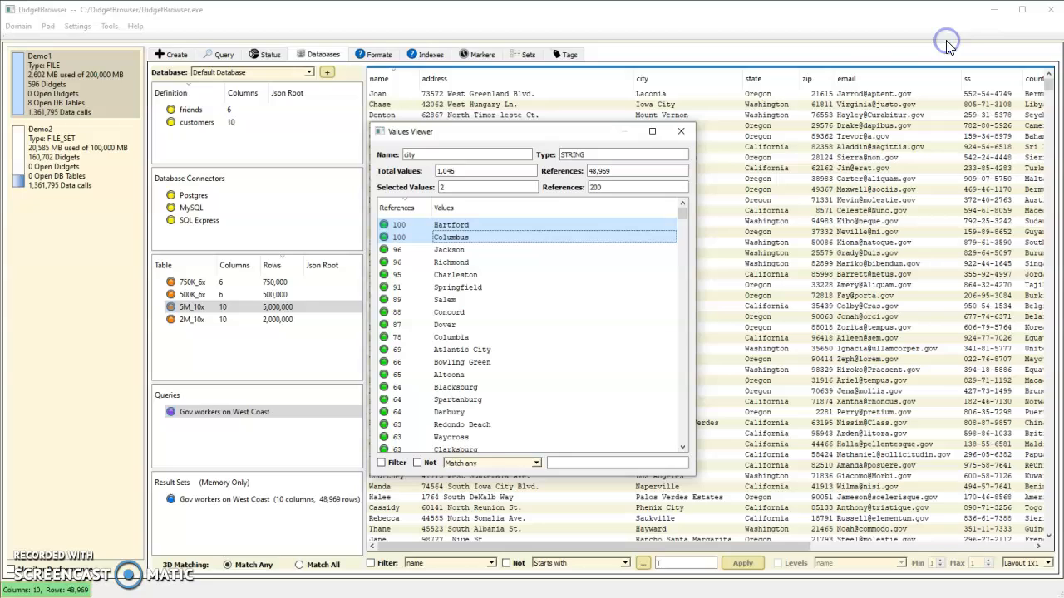
{"action": "left_click", "coordinate": [681, 133]}
Step: Show the SQL statement behind the "Gov workers on West Coast" query
{"action": "left_click", "coordinate": [241, 416]}
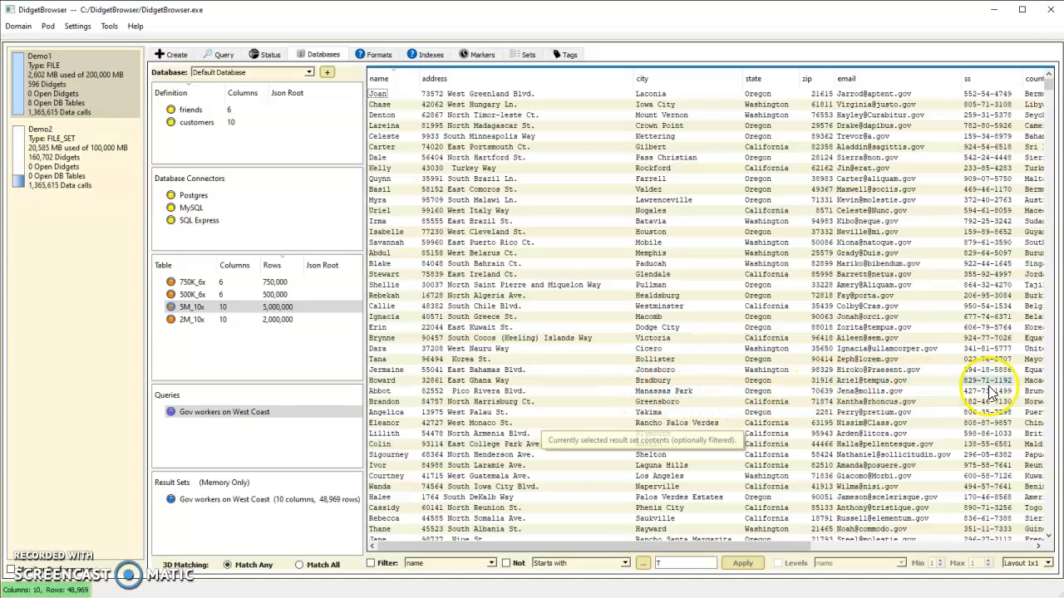
{"action": "mouse_move", "coordinate": [206, 419]}
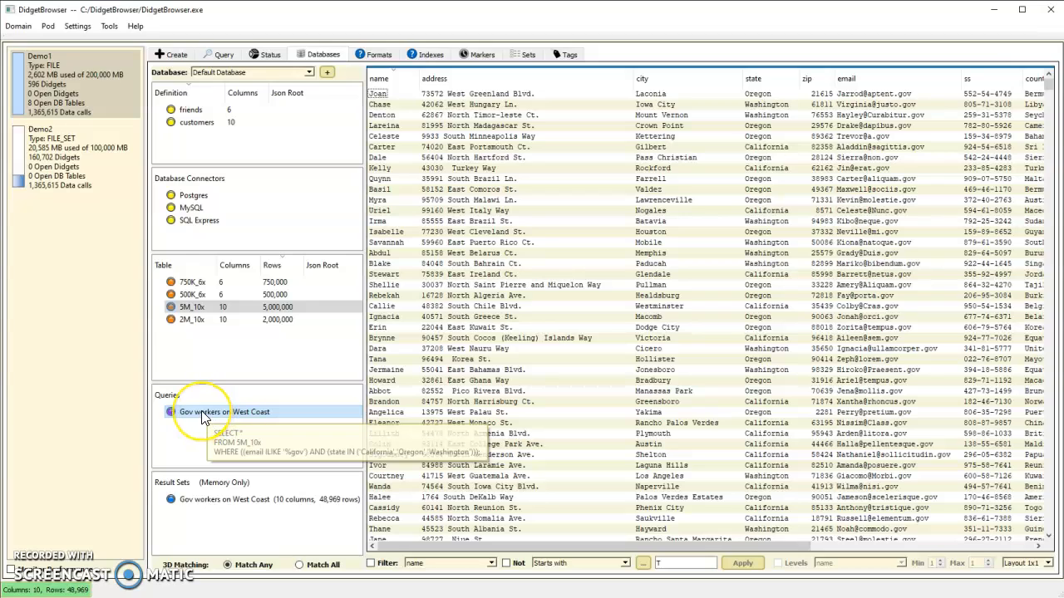